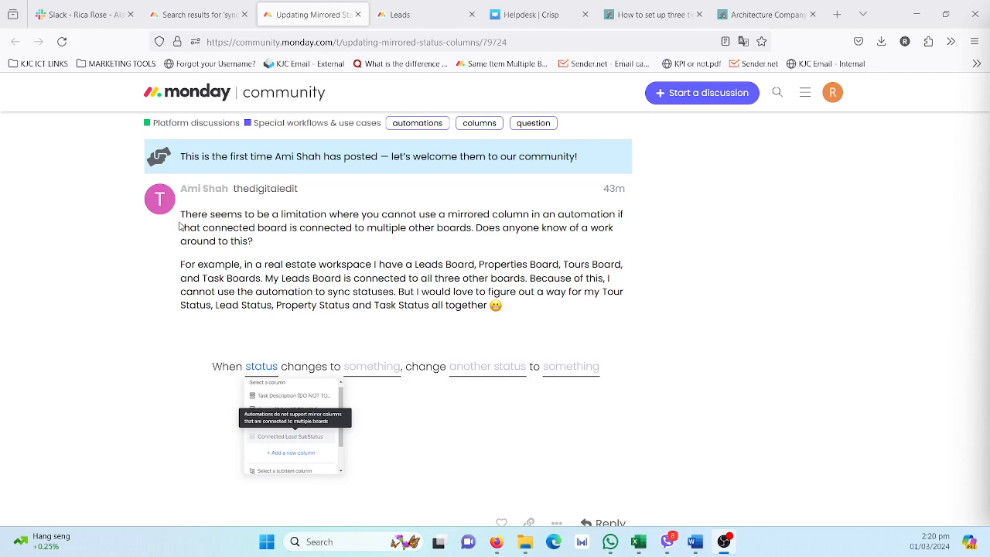
Step: Read the forum post about mirrored status columns and its screenshot of the automation limitation
{"action": "scroll", "coordinate": [348, 268], "scroll_direction": "up", "scroll_amount": 1}
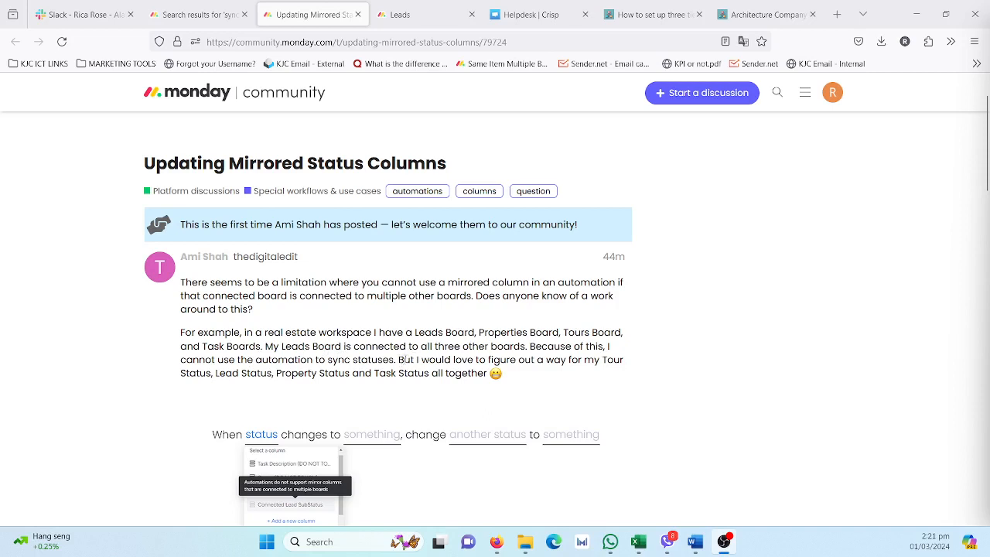
{"action": "scroll", "coordinate": [405, 359], "scroll_direction": "down", "scroll_amount": 1}
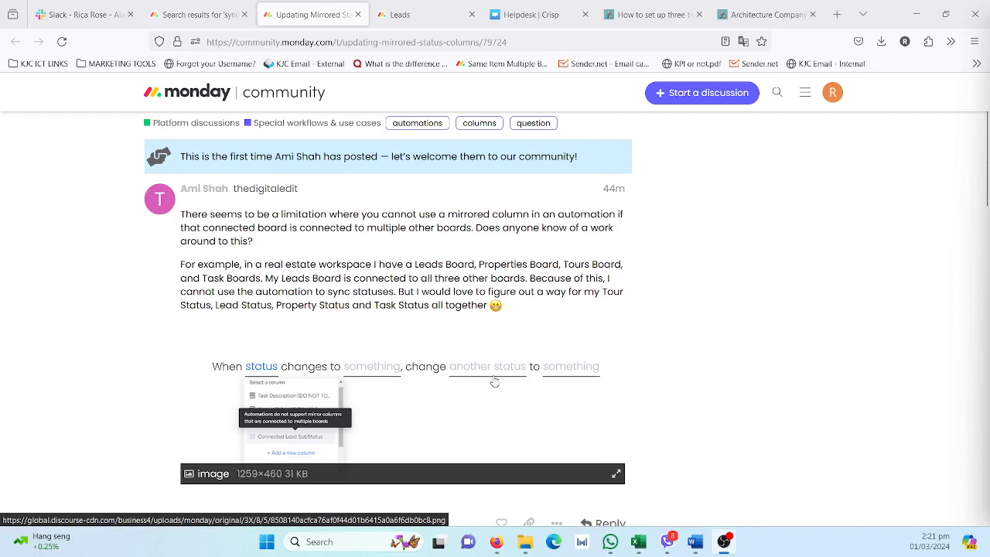
{"action": "scroll", "coordinate": [564, 379], "scroll_direction": "down", "scroll_amount": 2}
{"action": "scroll", "coordinate": [564, 381], "scroll_direction": "up", "scroll_amount": 1}
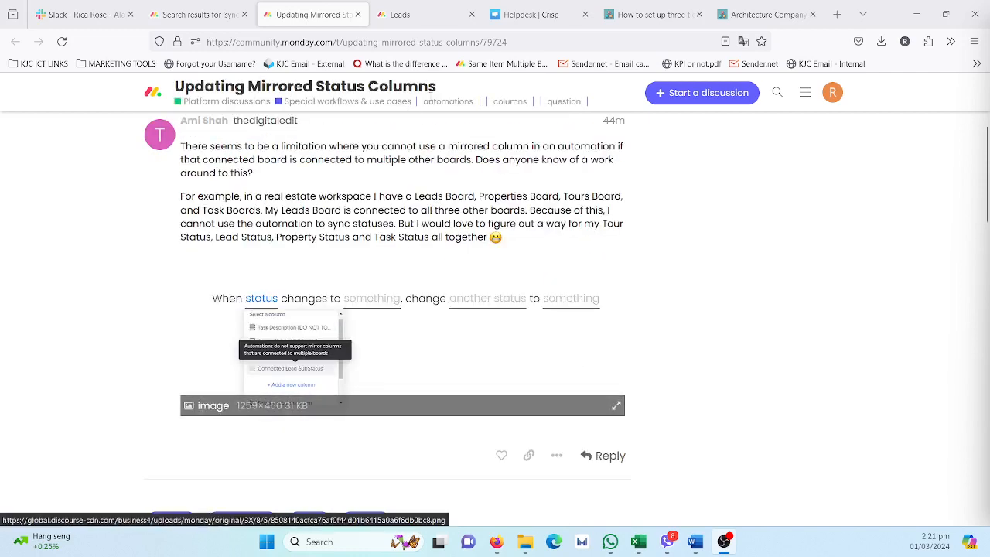
Step: From the Leads board, search the app marketplace for "same item" and close the marketplace after viewing the results
{"action": "left_click", "coordinate": [423, 11]}
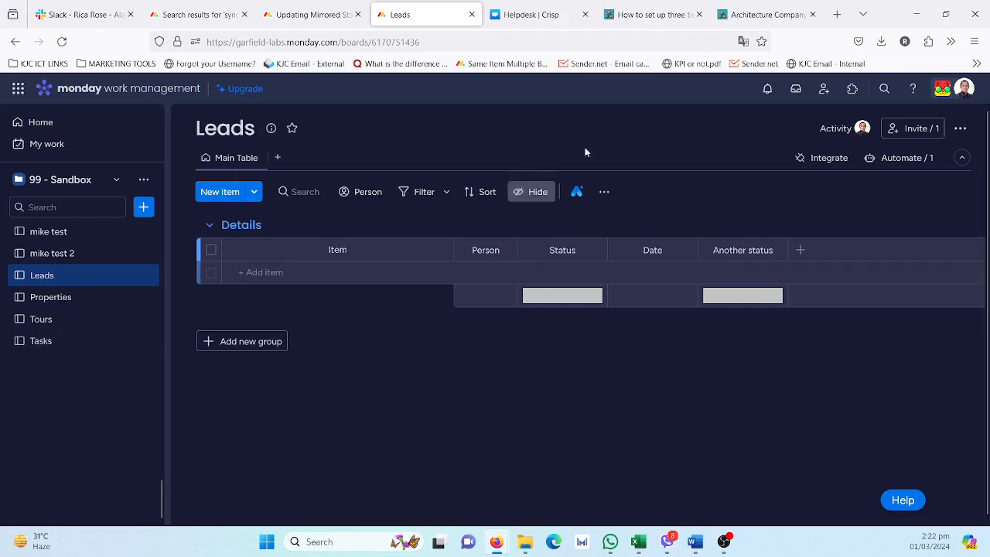
{"action": "left_click", "coordinate": [854, 89]}
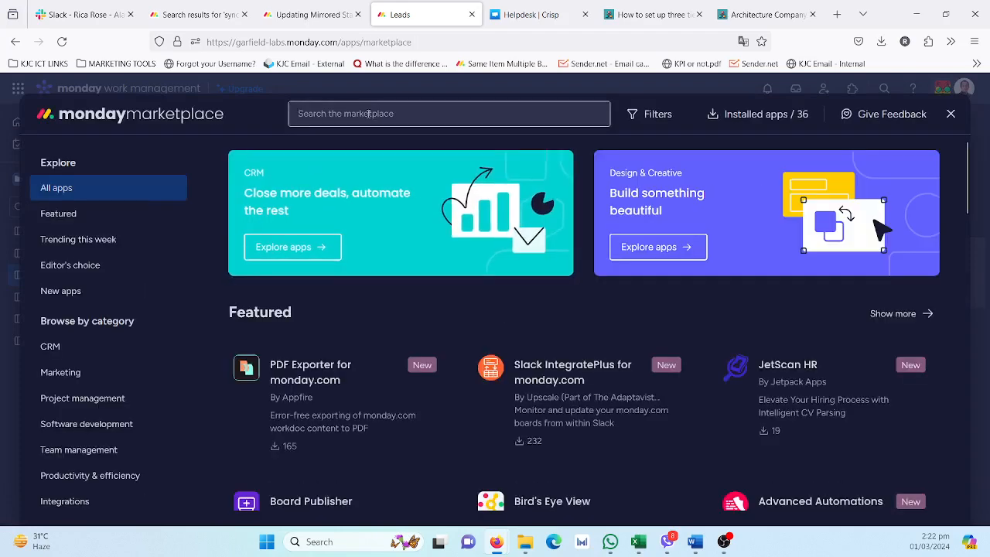
{"action": "left_click", "coordinate": [368, 114]}
{"action": "type", "text": "same item"}
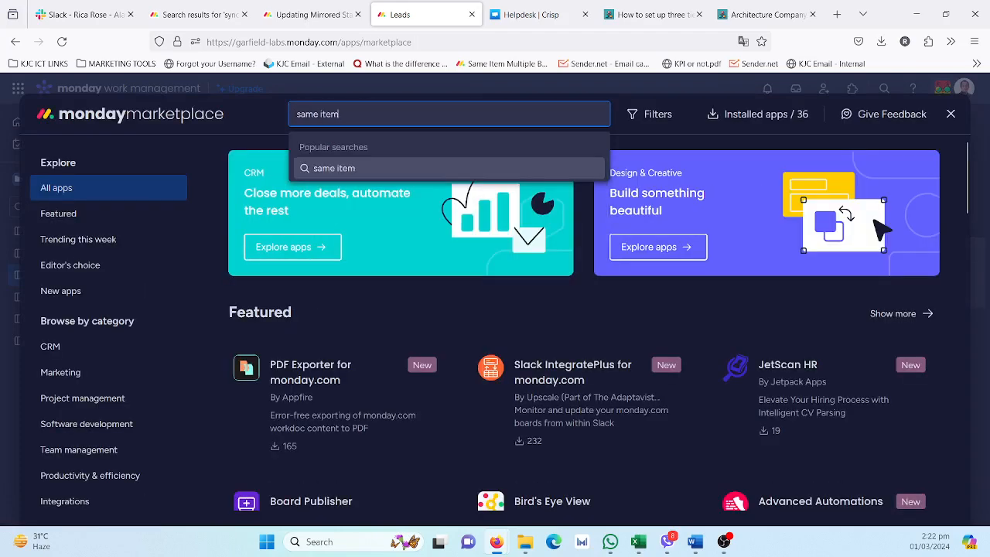
{"action": "key", "text": "Return"}
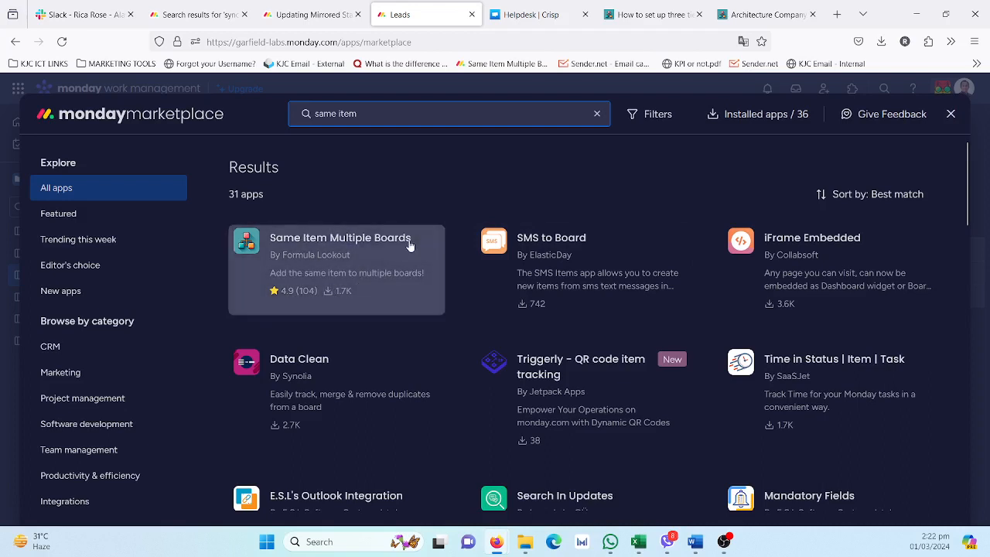
{"action": "left_click", "coordinate": [949, 115]}
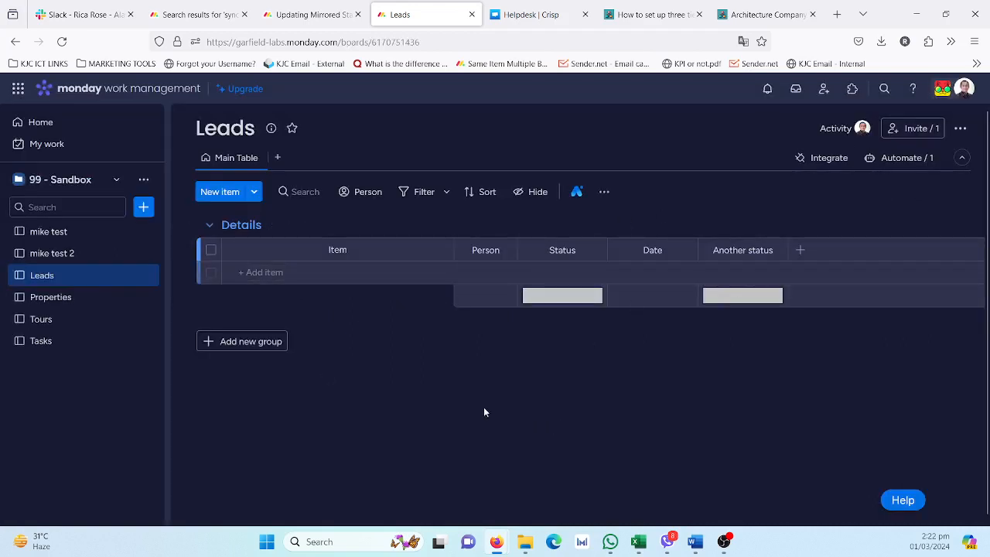
Step: Open the Properties board and start a new item in the Details group
{"action": "left_click", "coordinate": [68, 302]}
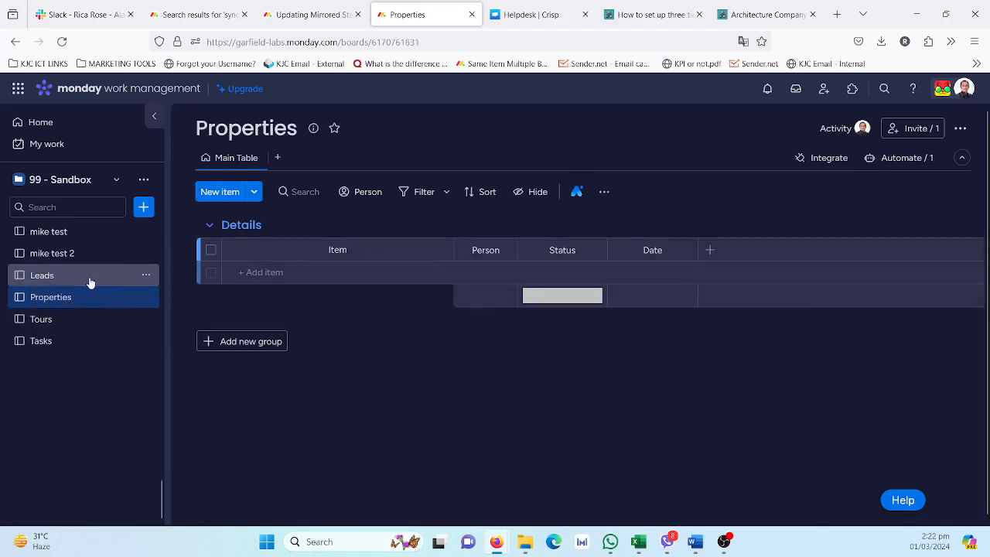
{"action": "left_click", "coordinate": [303, 272]}
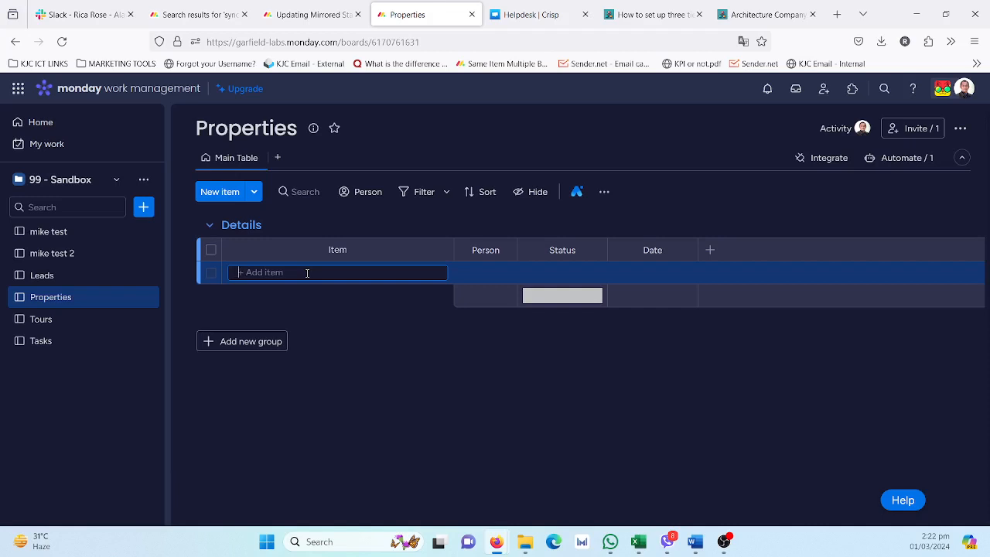
{"action": "type", "text": "Tour"}
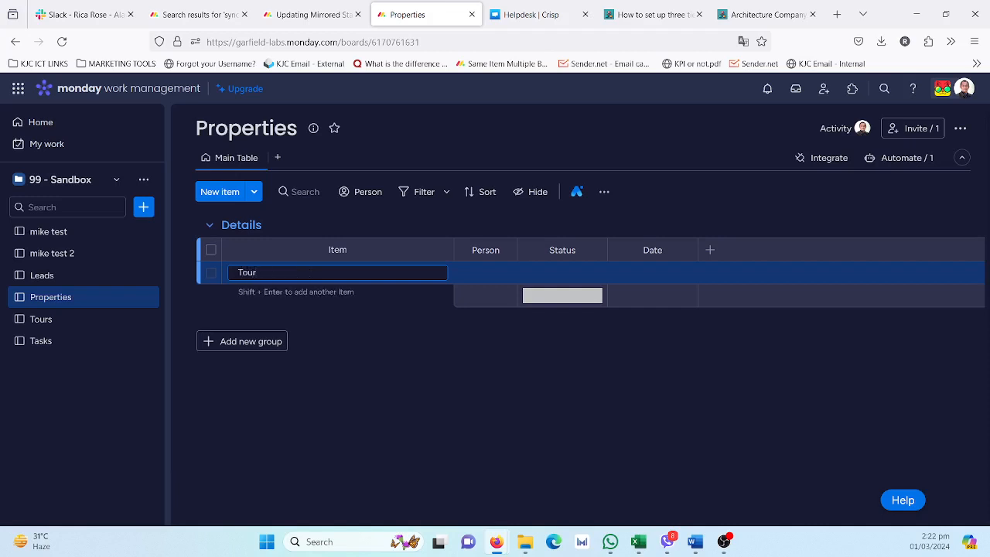
{"action": "key", "text": "BackSpace"}
{"action": "key", "text": "BackSpace"}
{"action": "key", "text": "BackSpace"}
{"action": "key", "text": "BackSpace"}
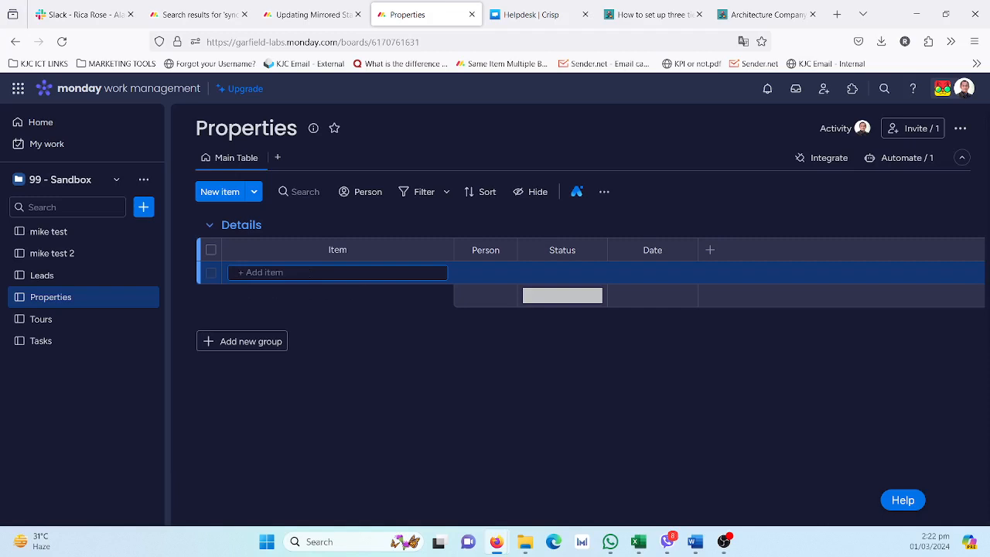
{"action": "type", "text": "Tourist"}
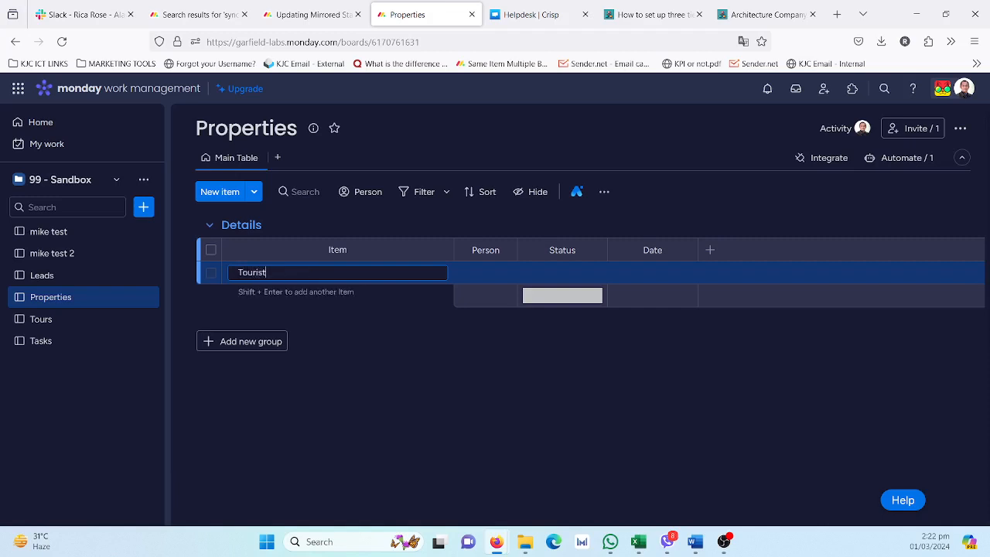
{"action": "key", "text": "BackSpace"}
{"action": "key", "text": "BackSpace"}
{"action": "key", "text": "BackSpace"}
{"action": "key", "text": "BackSpace"}
{"action": "key", "text": "BackSpace"}
{"action": "key", "text": "BackSpace"}
{"action": "key", "text": "BackSpace"}
Step: Add the items "House 1" and "House 2" to the Details group of the Properties board
{"action": "type", "text": "House 1"}
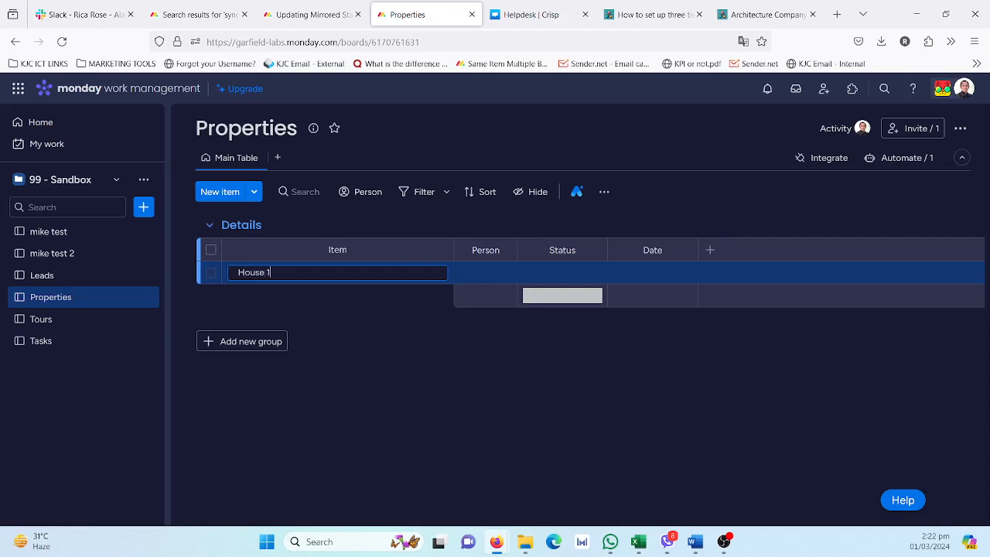
{"action": "key", "text": "Return"}
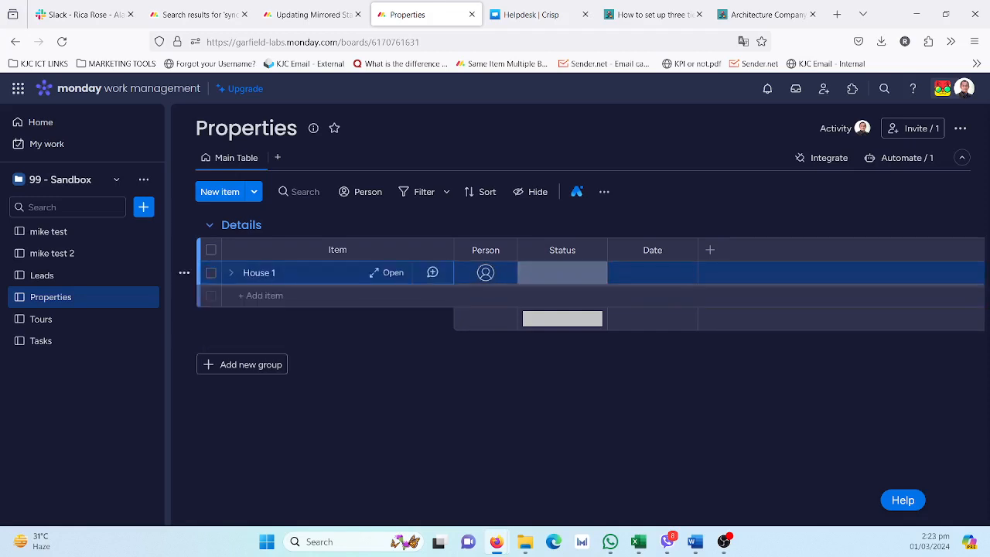
{"action": "left_click", "coordinate": [263, 295]}
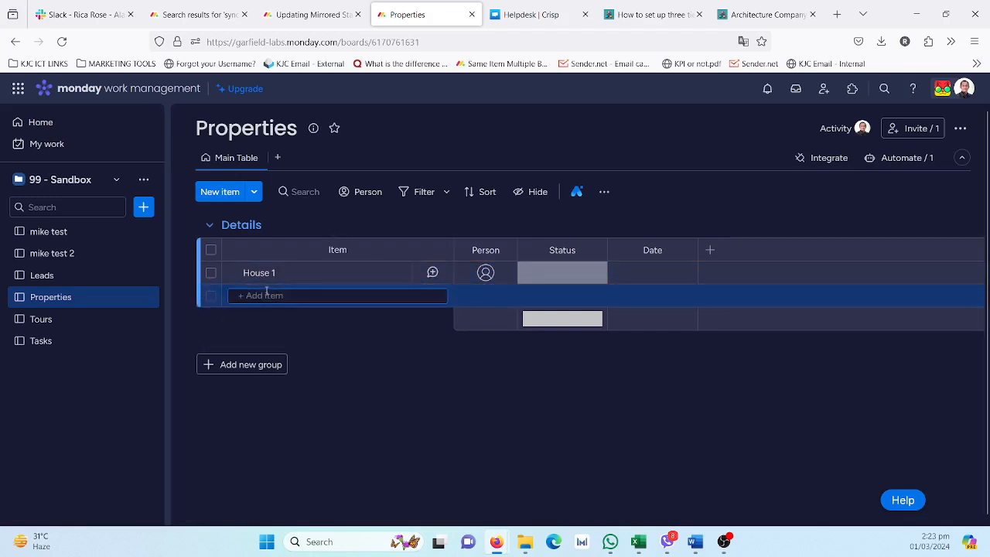
{"action": "type", "text": "House 2"}
{"action": "key", "text": "Return"}
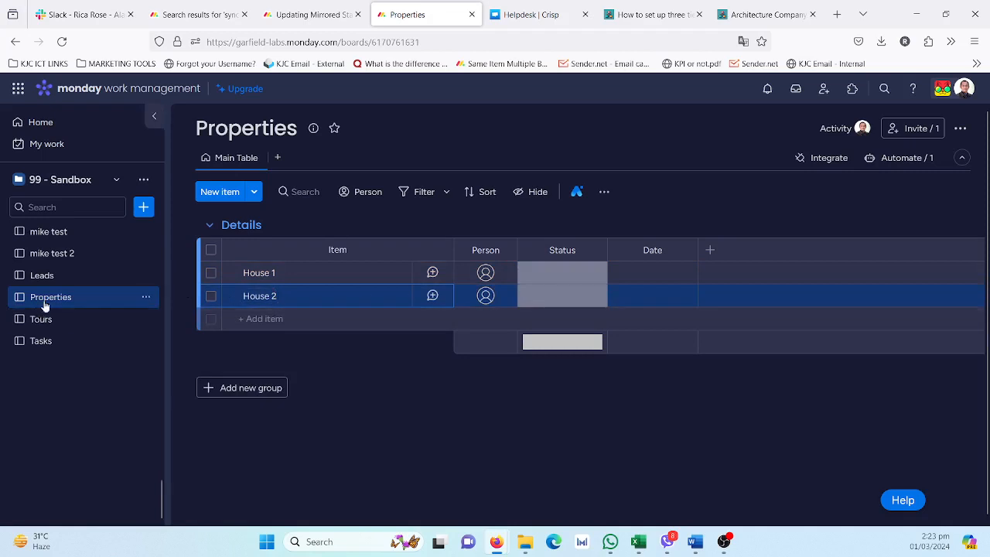
Step: Compare the items on the Leads board with those on the Properties board
{"action": "left_click", "coordinate": [62, 279]}
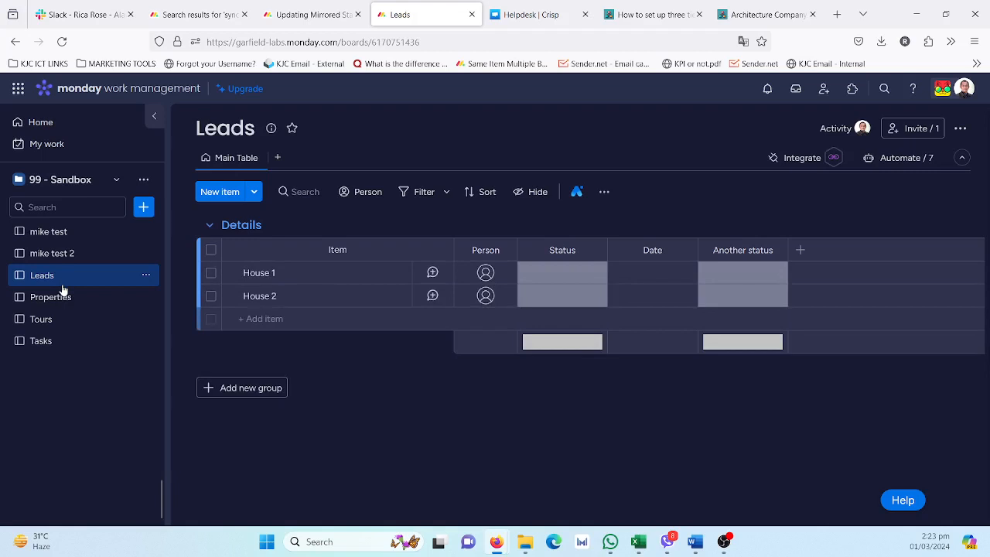
{"action": "left_click", "coordinate": [65, 299]}
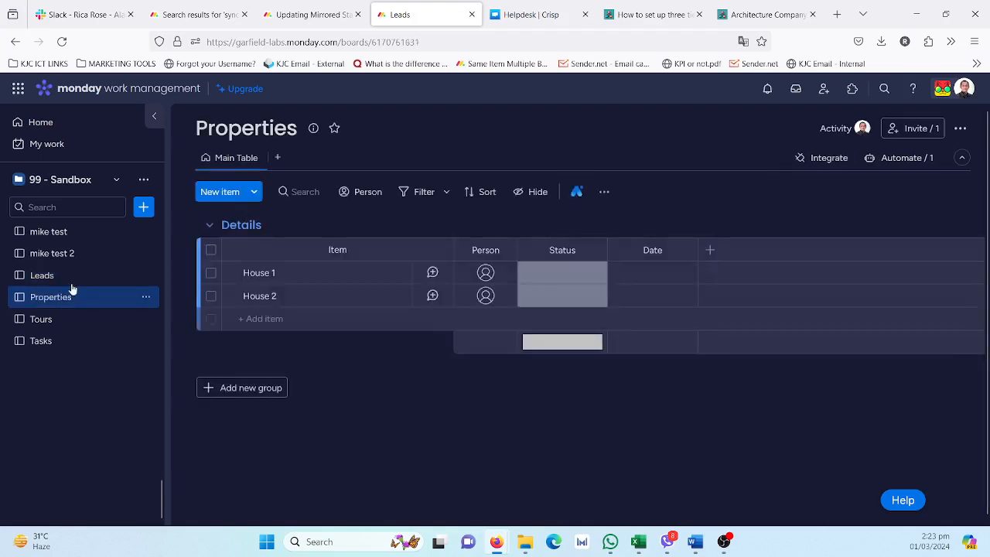
{"action": "left_click", "coordinate": [78, 276]}
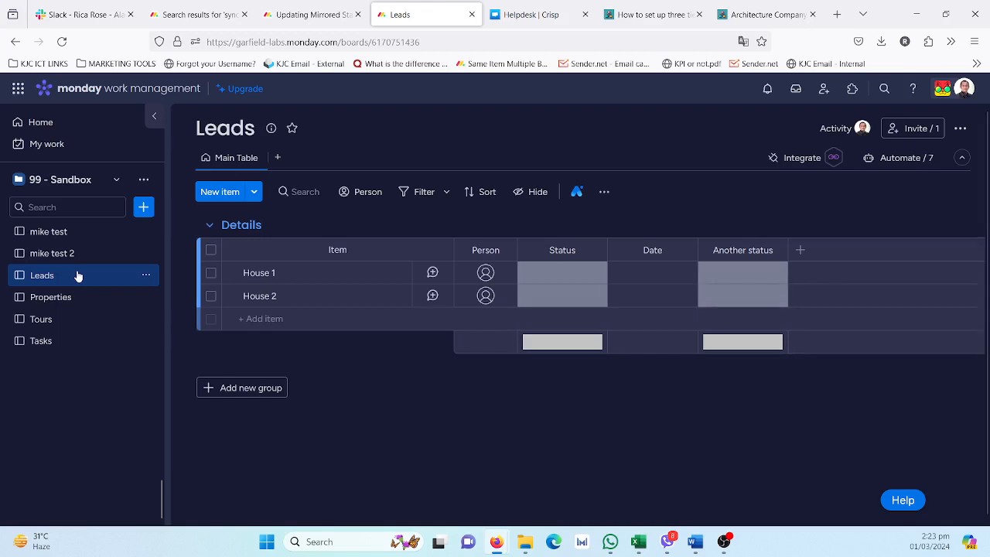
Step: On the Properties board, set the status of House 1 to Working on it and House 2 to Stuck
{"action": "left_click", "coordinate": [73, 297]}
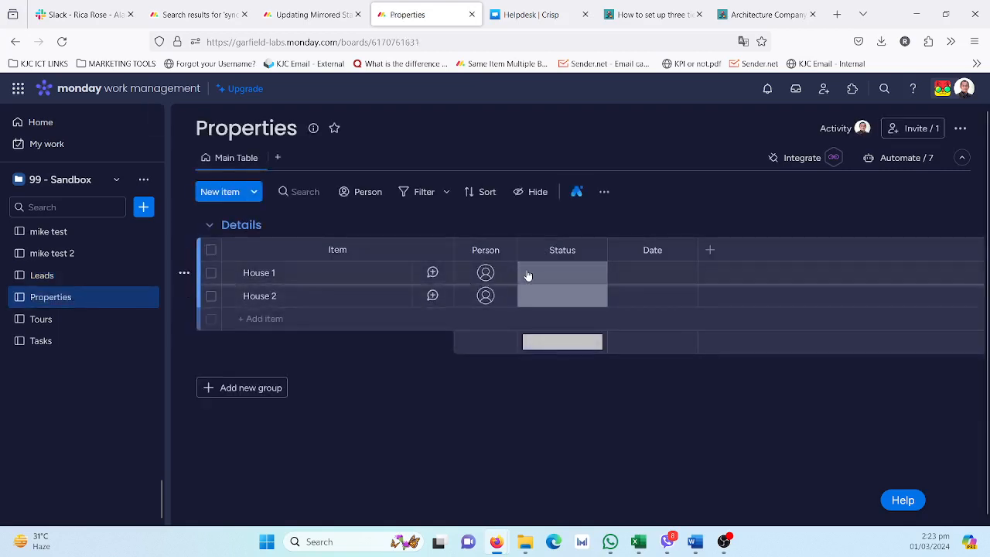
{"action": "left_click", "coordinate": [528, 274]}
{"action": "left_click", "coordinate": [546, 316]}
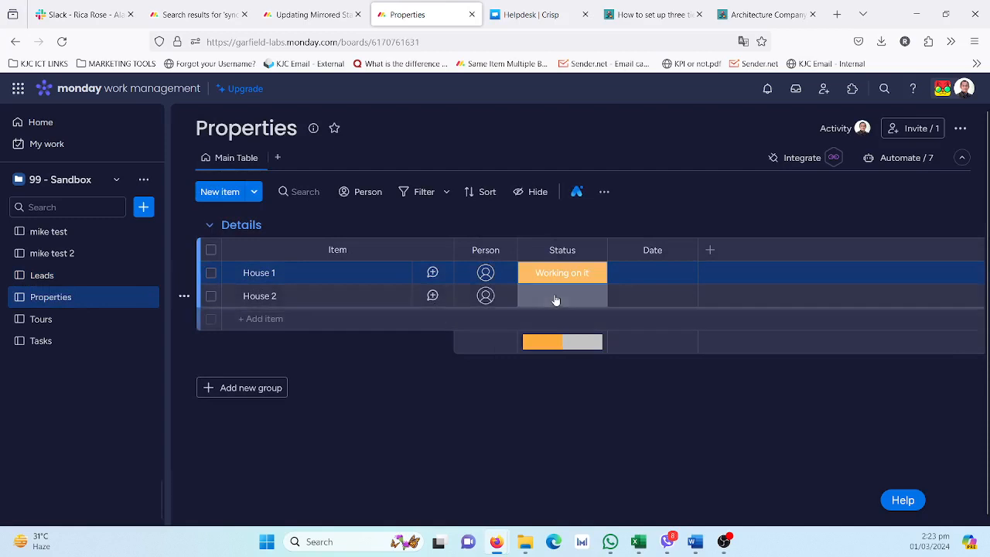
{"action": "left_click", "coordinate": [555, 298]}
{"action": "left_click", "coordinate": [562, 368]}
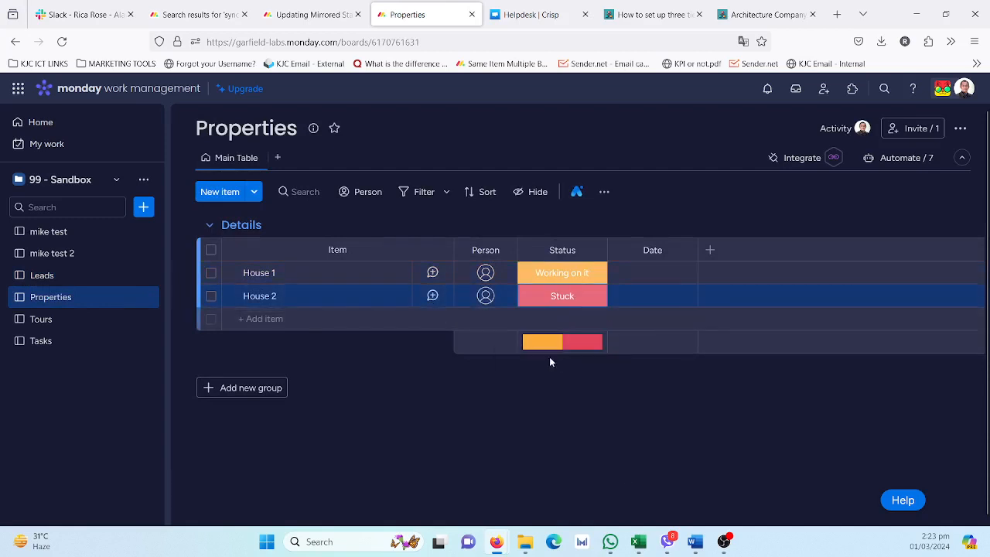
Step: Check the statuses of both houses on the Leads board and return to the Properties board
{"action": "left_click", "coordinate": [91, 282]}
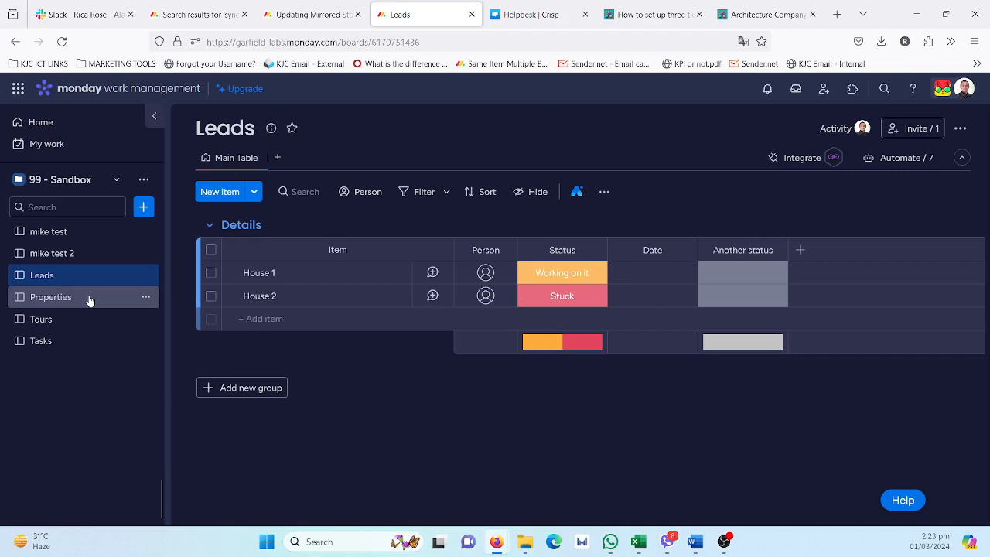
{"action": "left_click", "coordinate": [90, 298]}
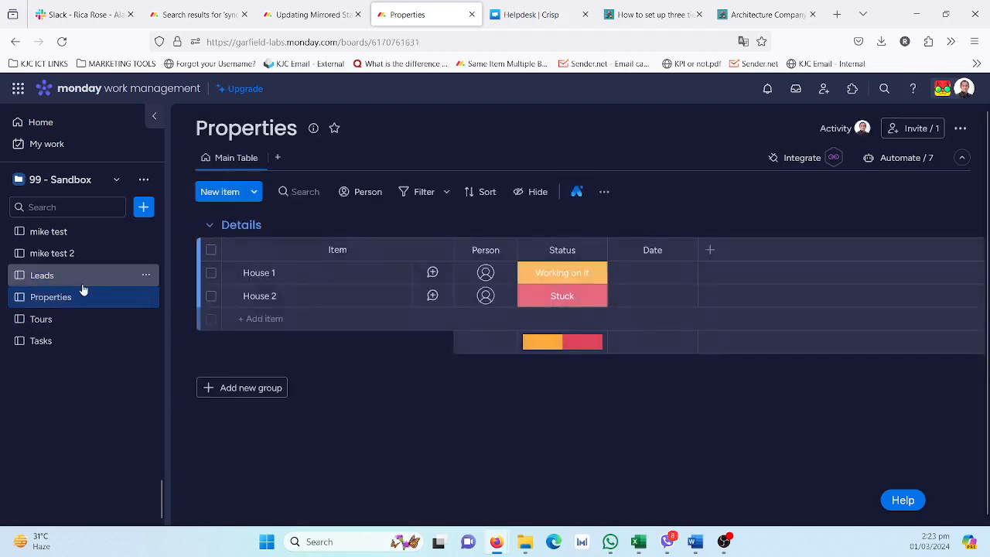
Step: Try to find a "same item" template among the custom recipes in the Properties board's Automation center
{"action": "left_click", "coordinate": [798, 159]}
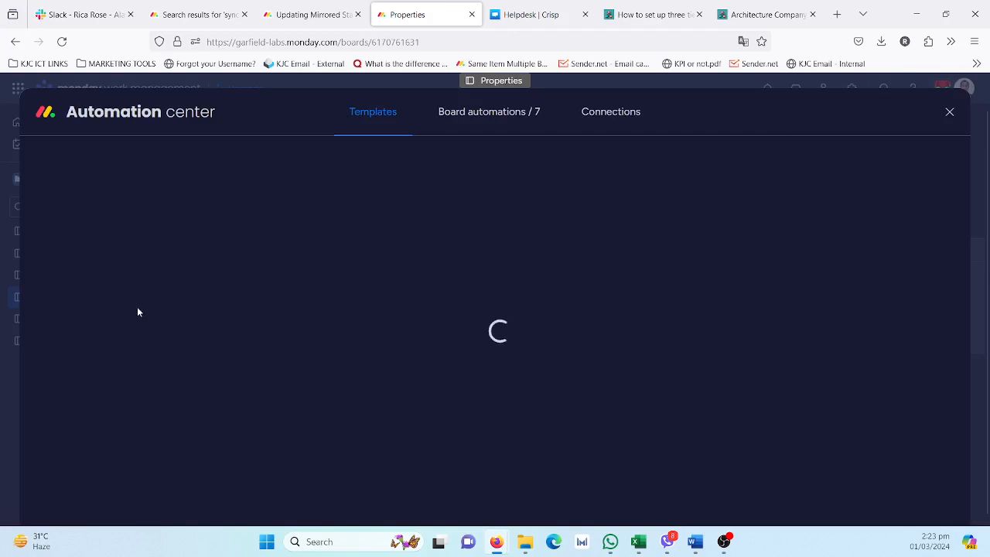
{"action": "scroll", "coordinate": [84, 371], "scroll_direction": "down", "scroll_amount": 3}
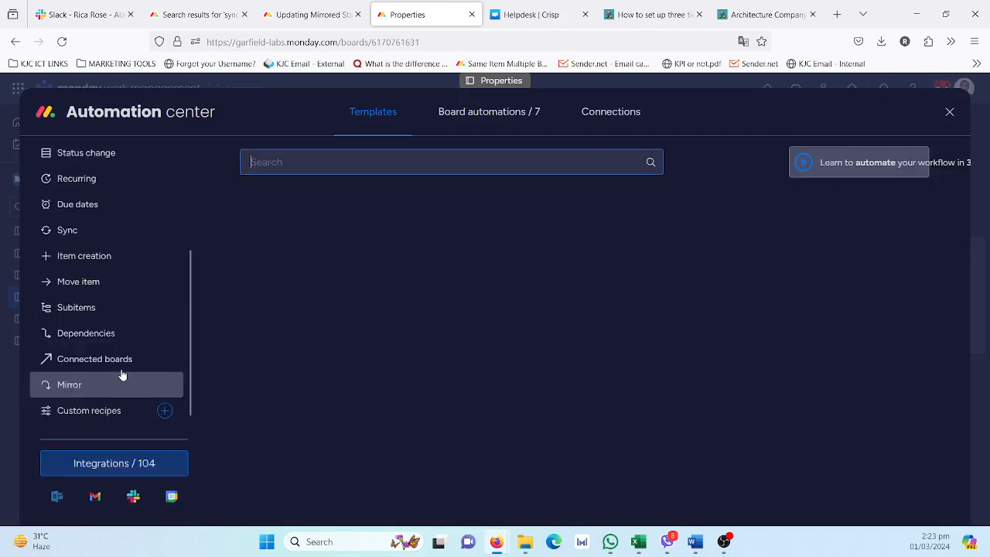
{"action": "left_click", "coordinate": [135, 412]}
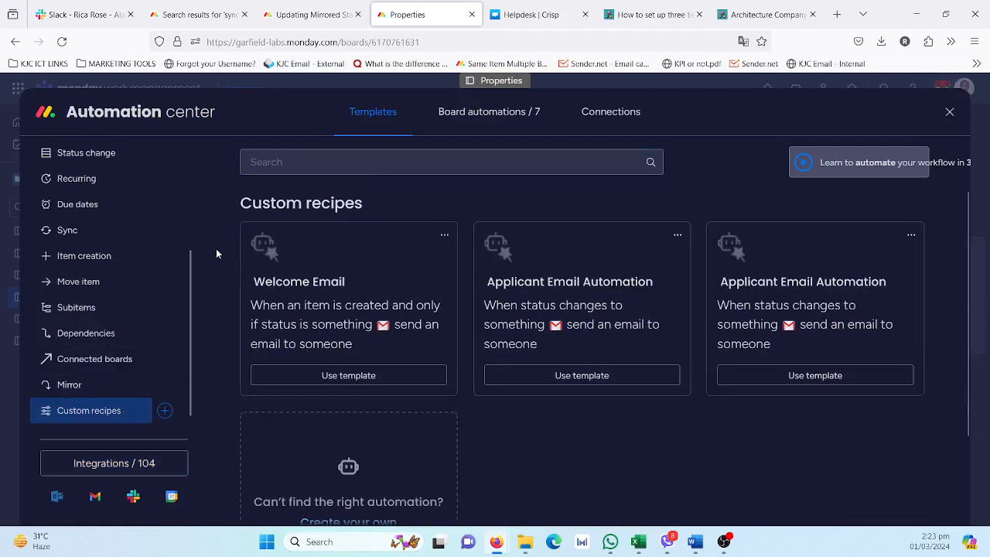
{"action": "left_click", "coordinate": [318, 163]}
{"action": "type", "text": "same item"}
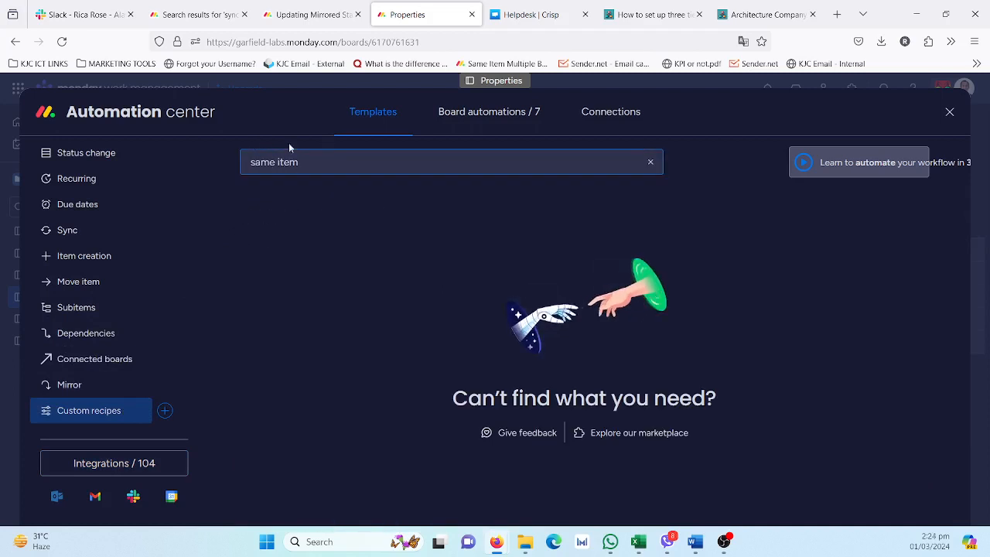
{"action": "scroll", "coordinate": [124, 263], "scroll_direction": "up", "scroll_amount": 3}
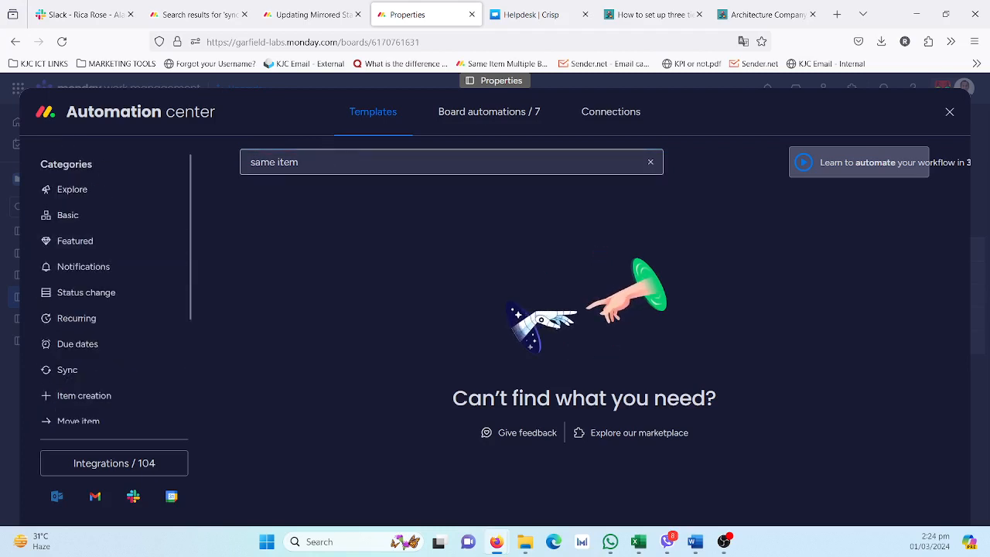
{"action": "left_click", "coordinate": [650, 162]}
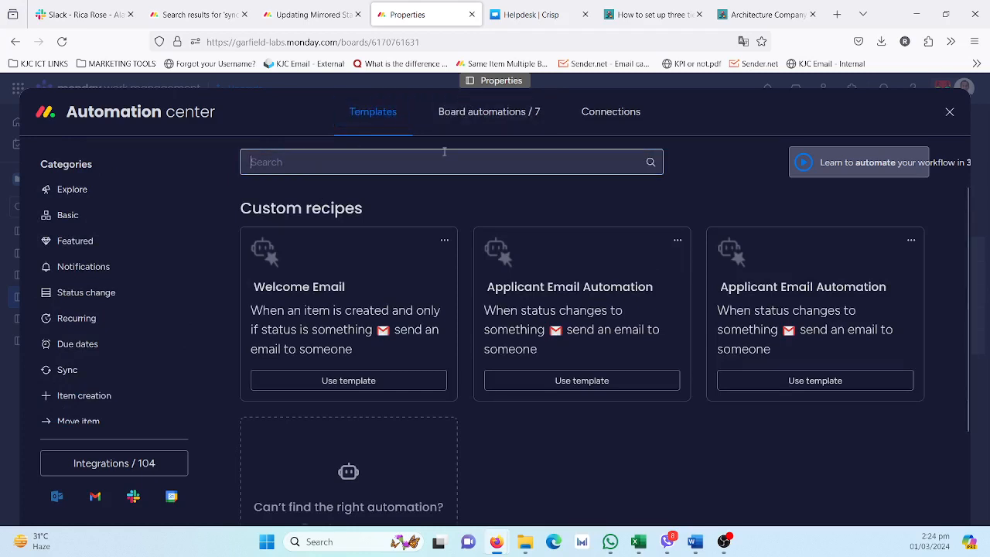
{"action": "type", "text": "same item"}
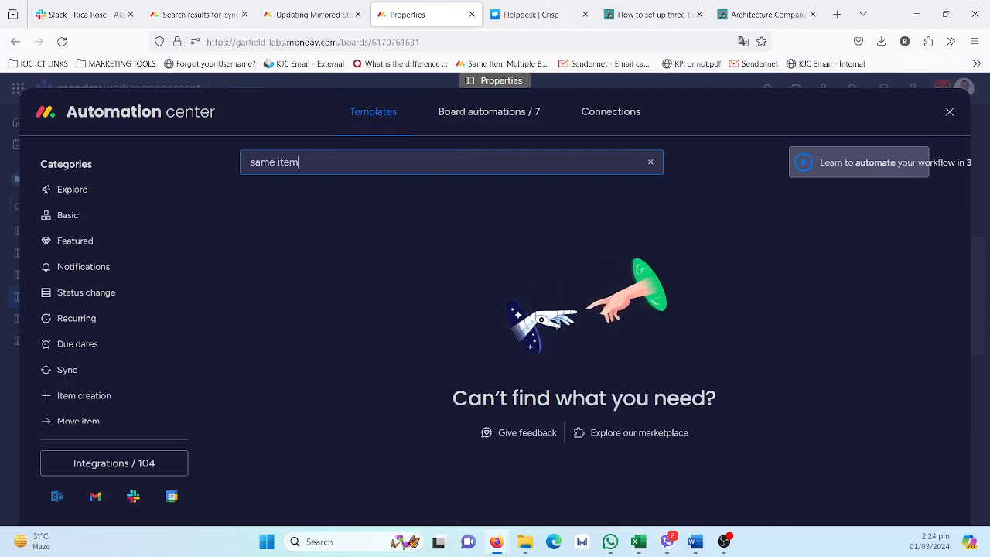
{"action": "left_click", "coordinate": [948, 113]}
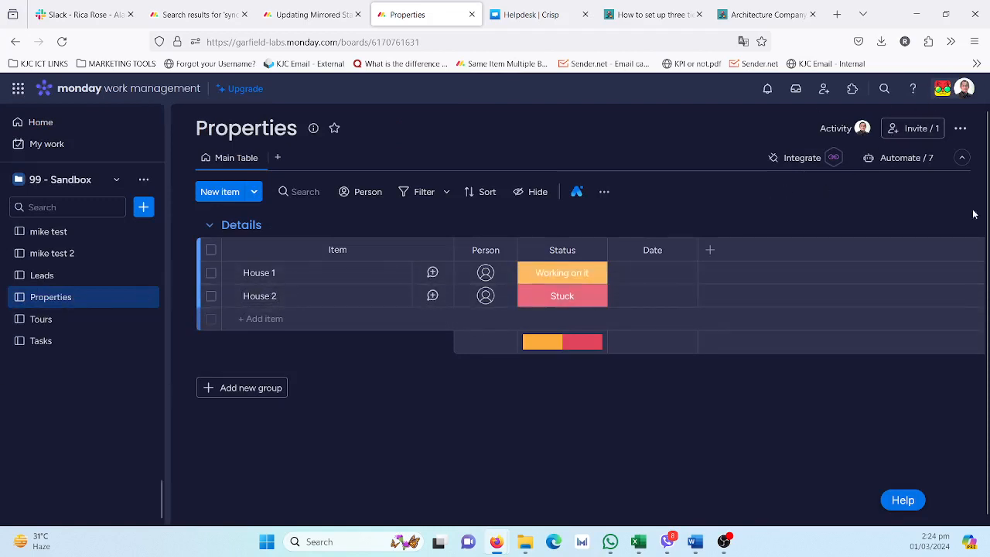
Step: Search the automation templates for "same item" and examine the recipes offered by the Same Item Multiple Boards app
{"action": "left_click", "coordinate": [804, 158]}
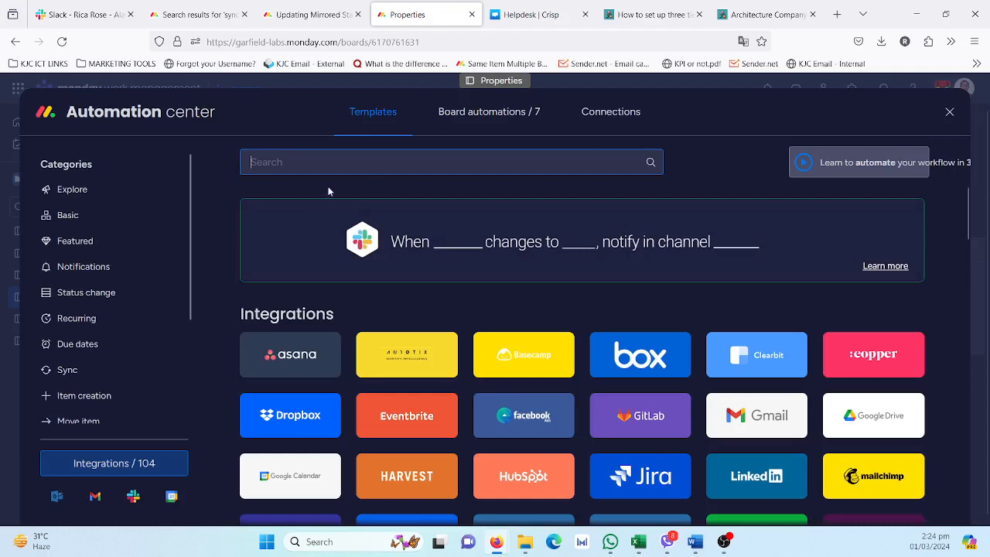
{"action": "type", "text": "same item"}
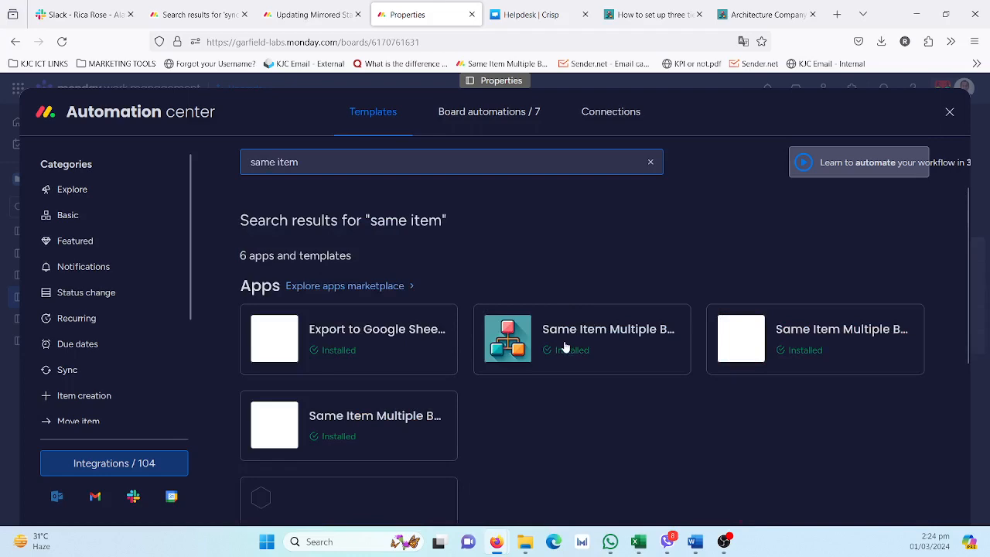
{"action": "left_click", "coordinate": [567, 342]}
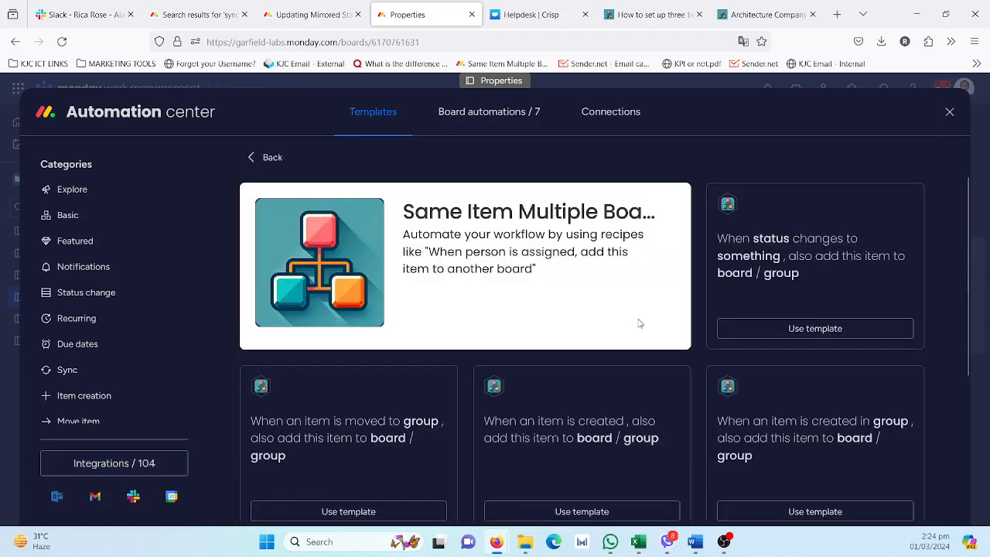
{"action": "scroll", "coordinate": [640, 323], "scroll_direction": "down", "scroll_amount": 1}
{"action": "scroll", "coordinate": [645, 385], "scroll_direction": "down", "scroll_amount": 2}
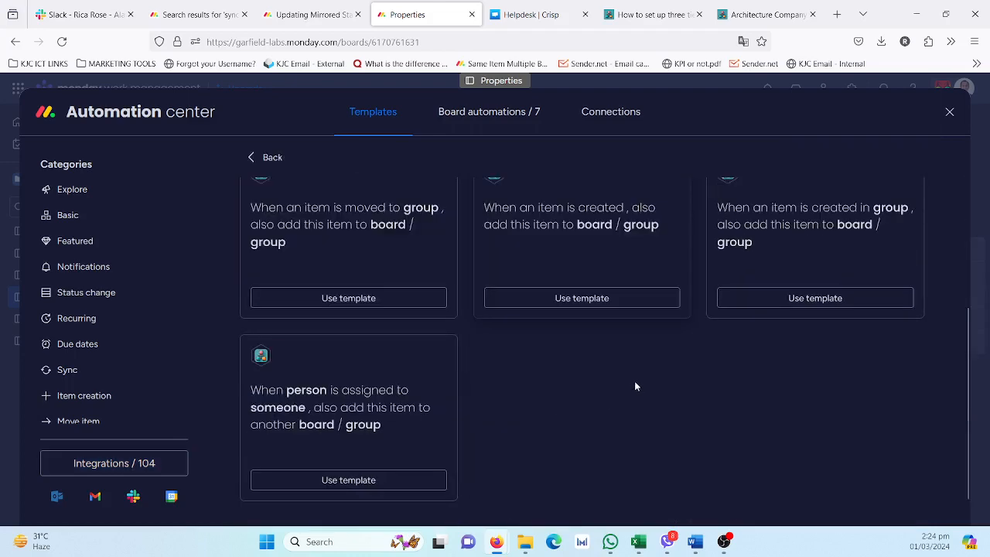
{"action": "scroll", "coordinate": [628, 375], "scroll_direction": "up", "scroll_amount": 1}
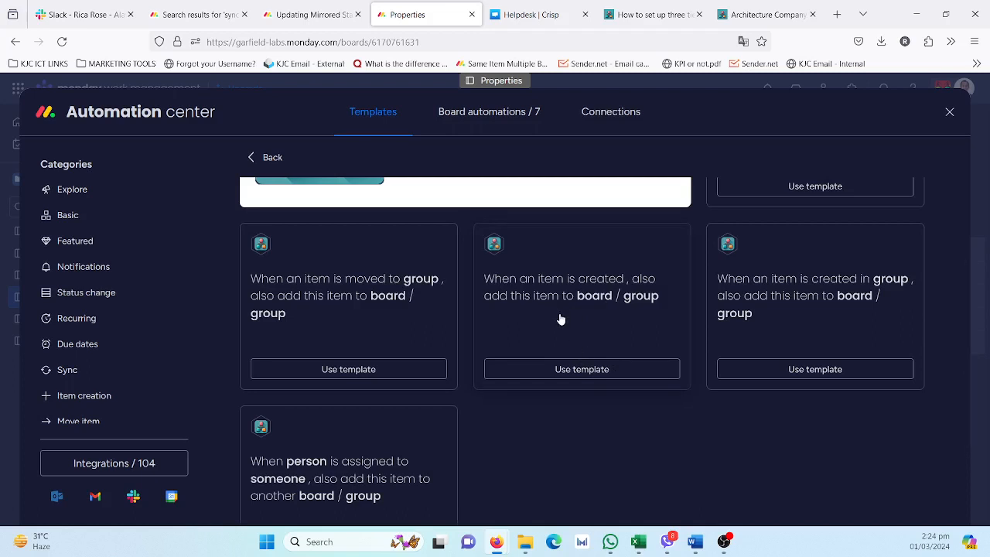
Step: Review the Properties board's active automations down to the Same Item Multiple Boards recipe and close the Automation center
{"action": "left_click", "coordinate": [466, 125]}
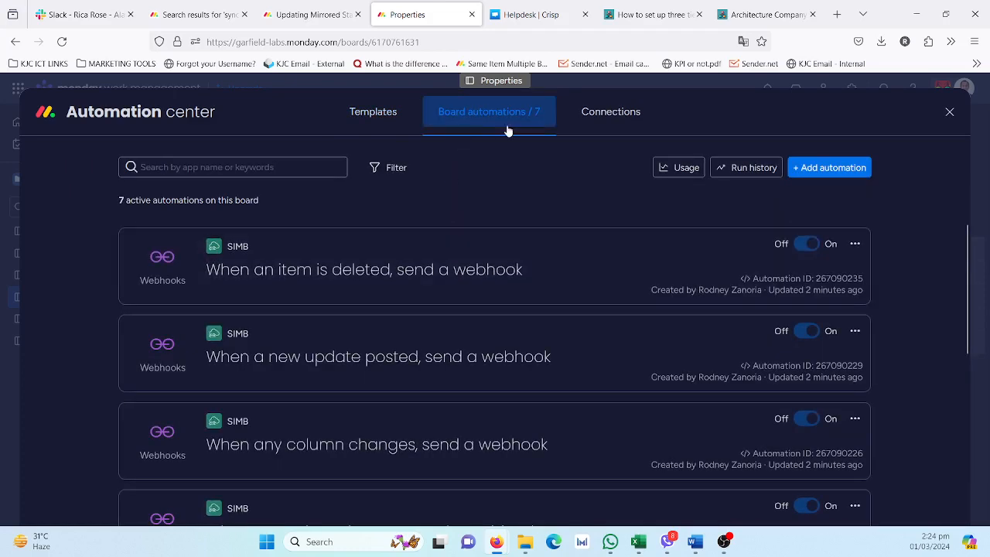
{"action": "scroll", "coordinate": [470, 243], "scroll_direction": "down", "scroll_amount": 8}
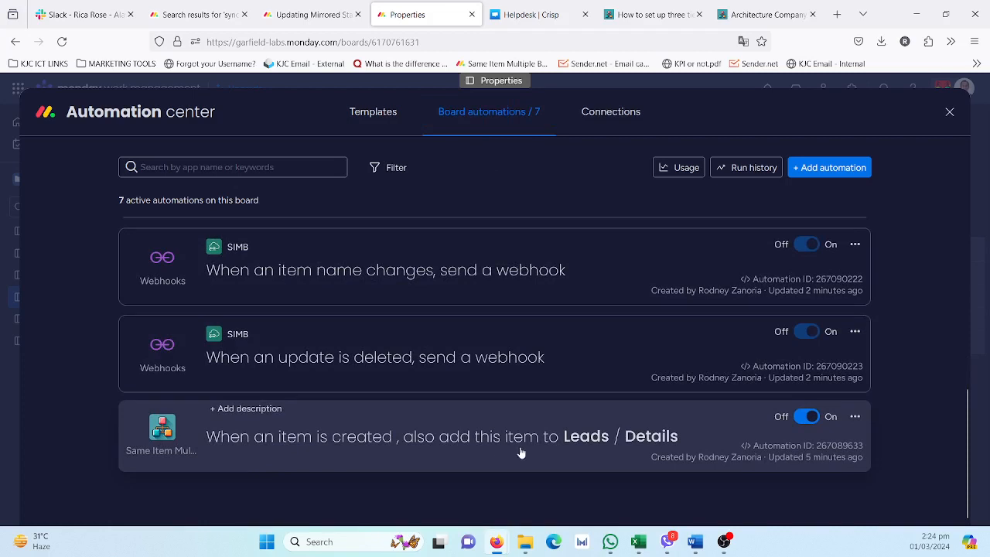
{"action": "left_click", "coordinate": [949, 112]}
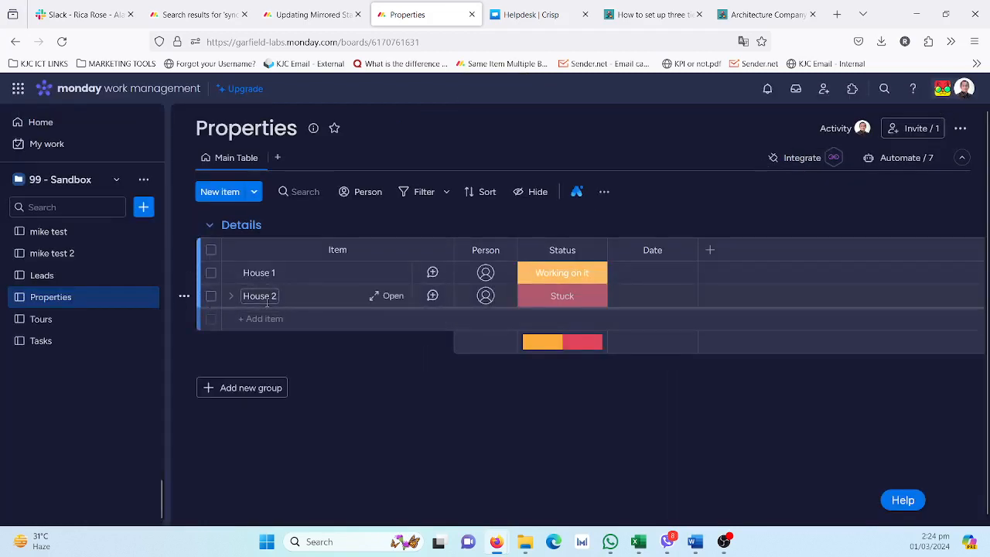
Step: On the Tours board, add the items Tour 4 and Tour 5, then look in on the Leads board and return
{"action": "left_click", "coordinate": [68, 319]}
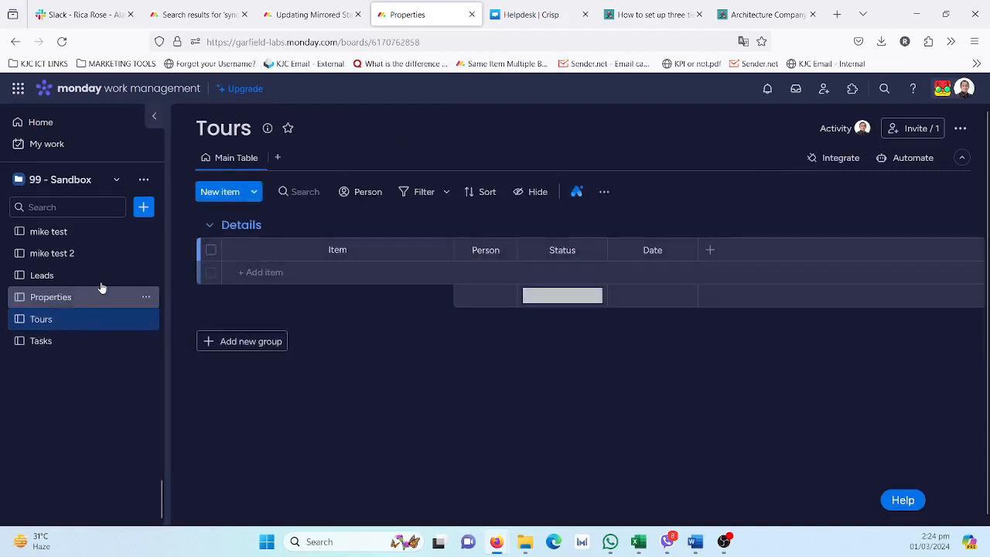
{"action": "left_click", "coordinate": [260, 272]}
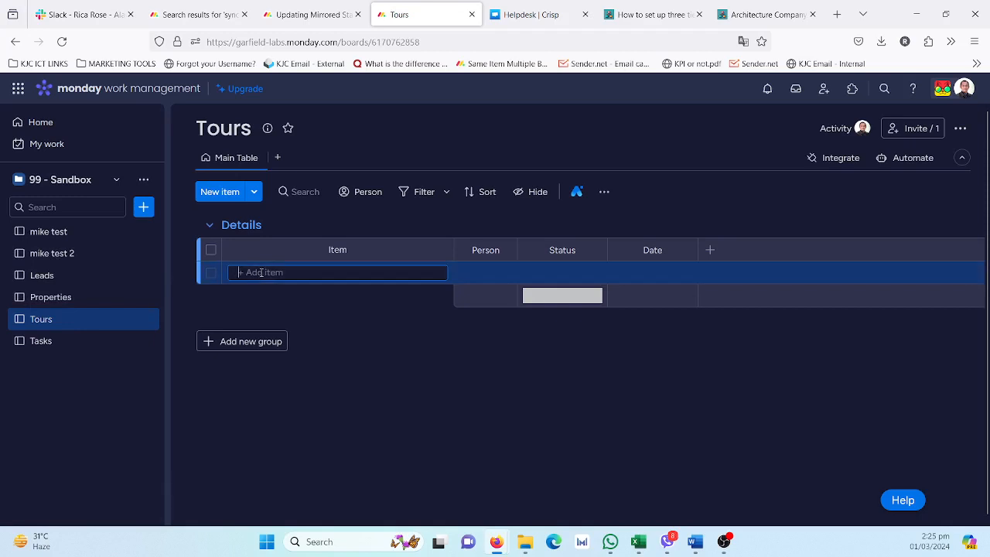
{"action": "type", "text": "Tou"}
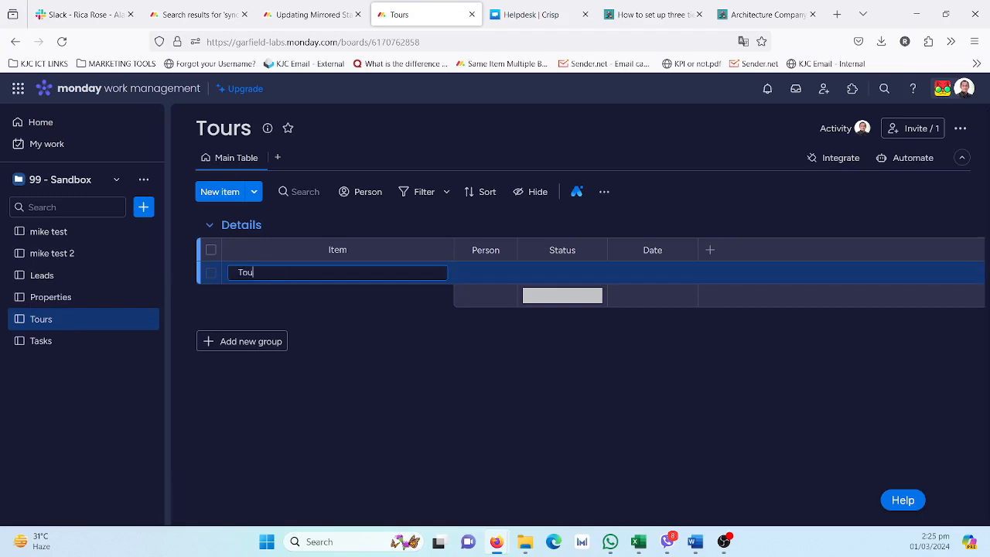
{"action": "type", "text": "r 4"}
{"action": "key", "text": "Return"}
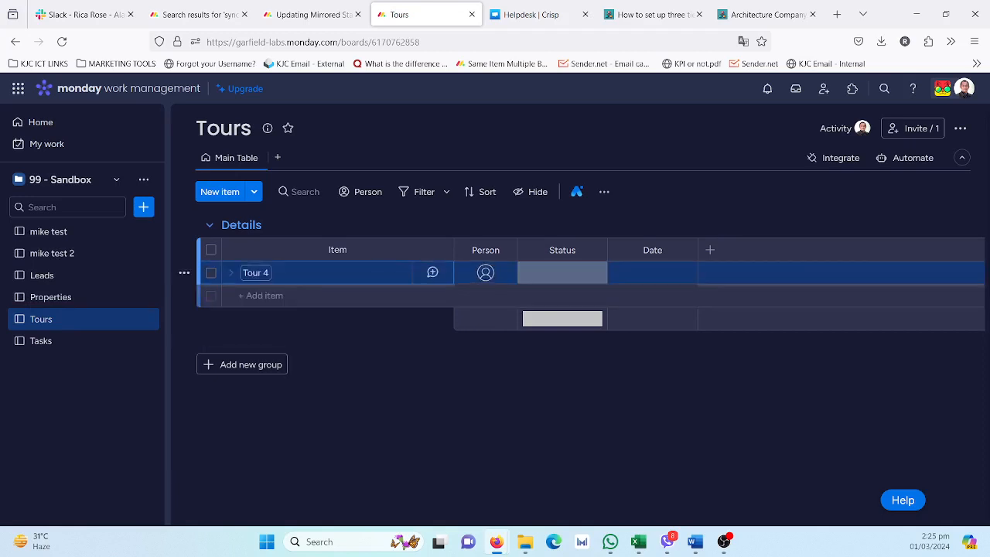
{"action": "left_click", "coordinate": [267, 296]}
{"action": "type", "text": "T"}
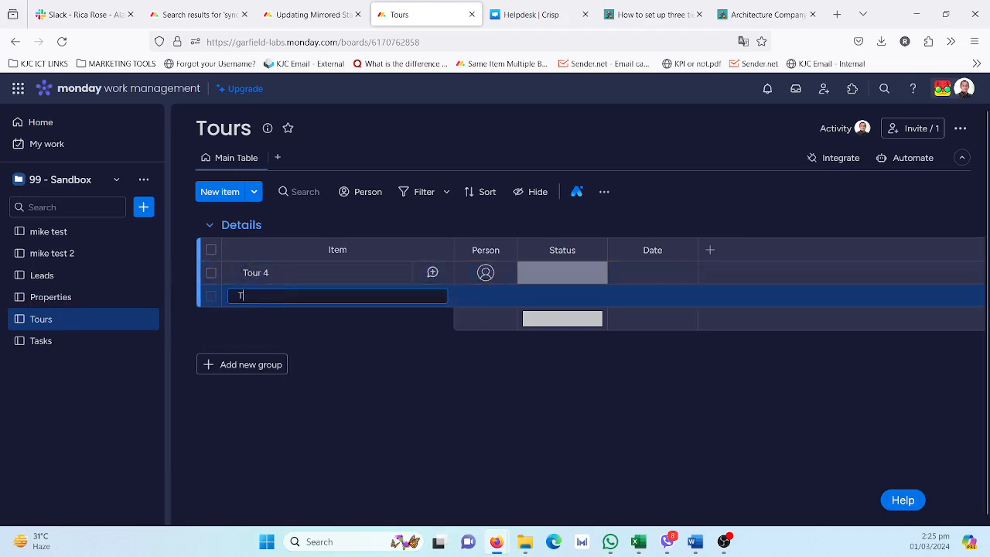
{"action": "type", "text": "our 5"}
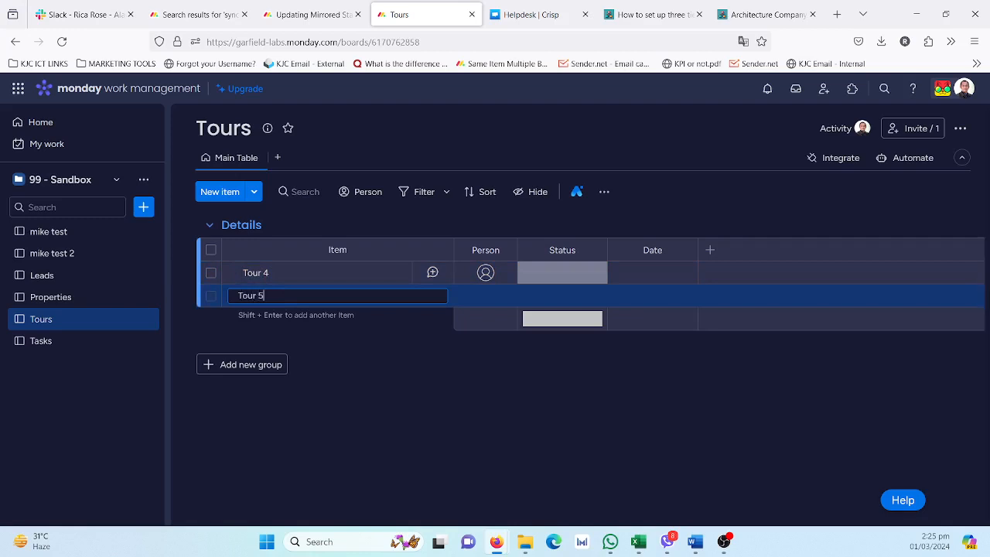
{"action": "key", "text": "Return"}
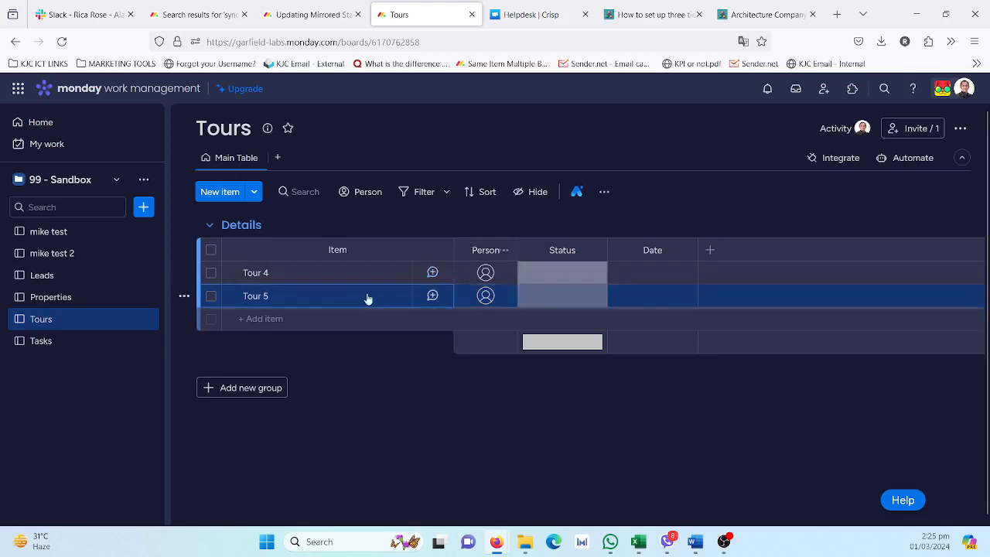
{"action": "left_click", "coordinate": [53, 280]}
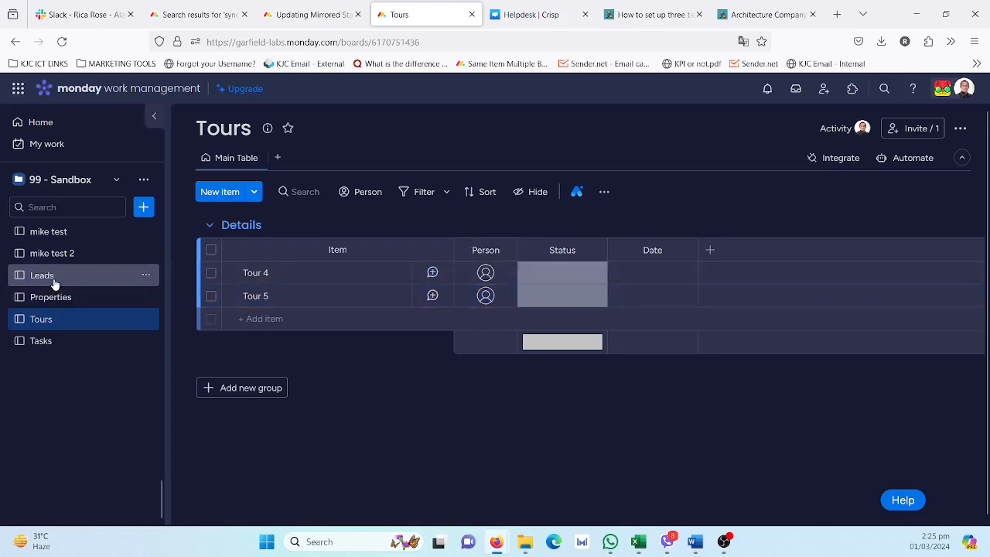
{"action": "left_click", "coordinate": [63, 323]}
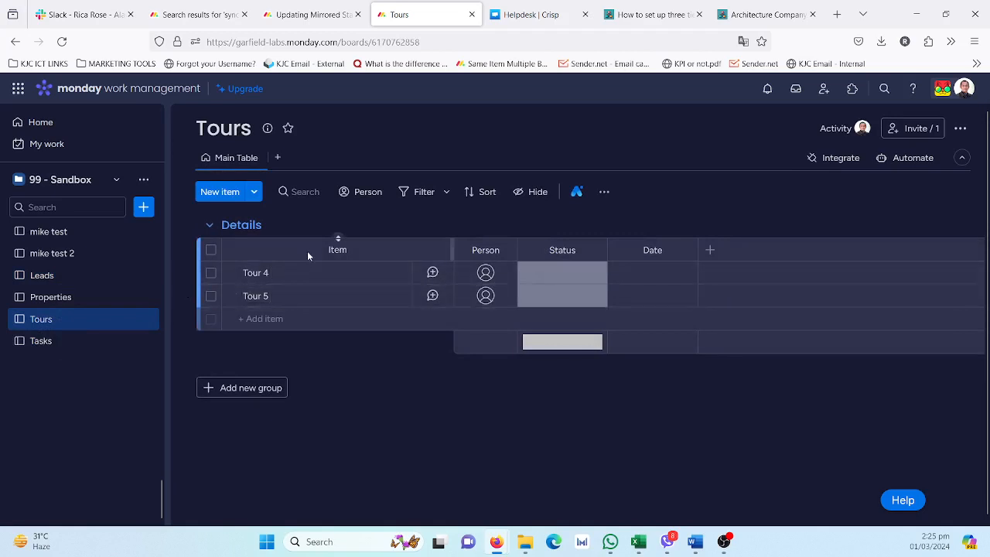
Step: Open the Tour 4 item and add the Same Item Multiple Boards view to it, keeping the default view name
{"action": "left_click", "coordinate": [392, 276]}
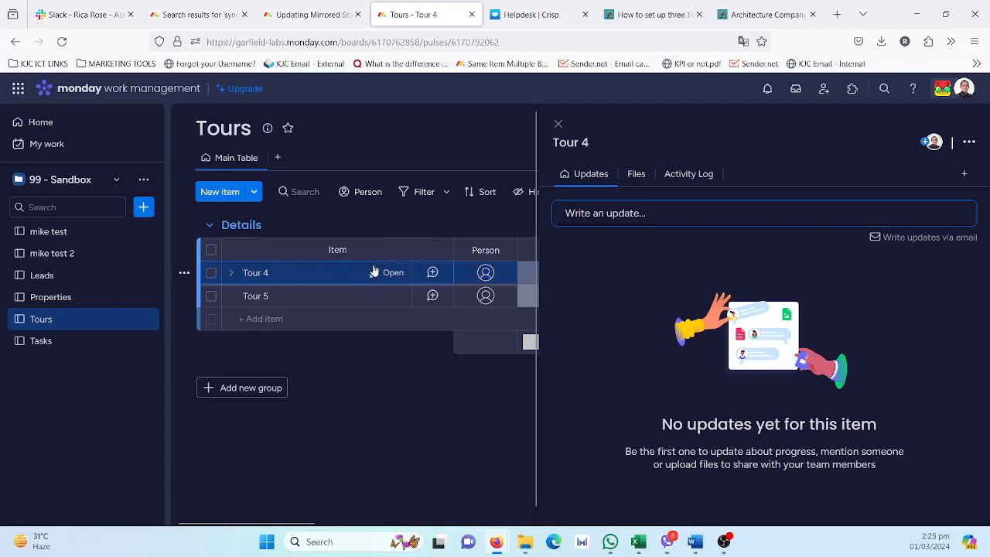
{"action": "left_click", "coordinate": [962, 173]}
{"action": "left_click", "coordinate": [274, 118]}
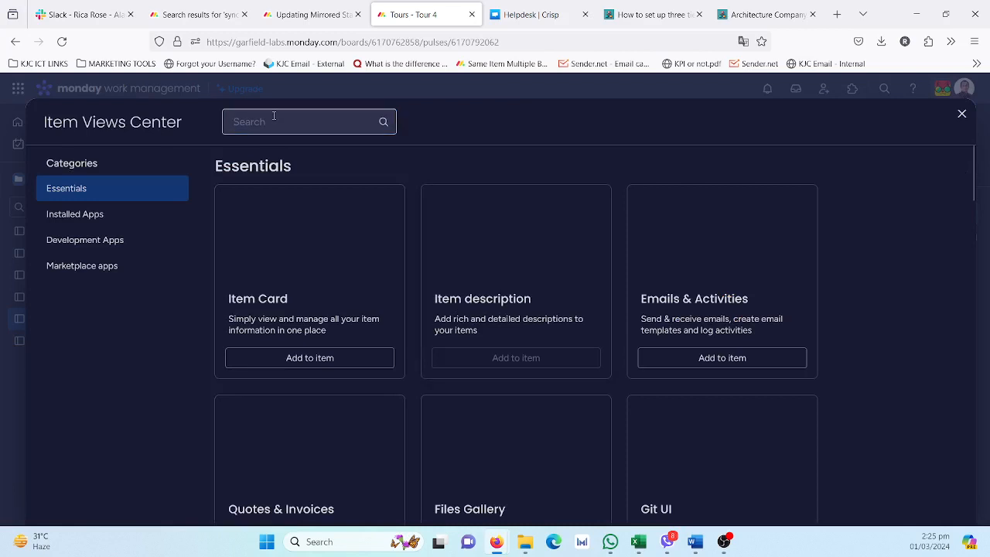
{"action": "type", "text": "same i"}
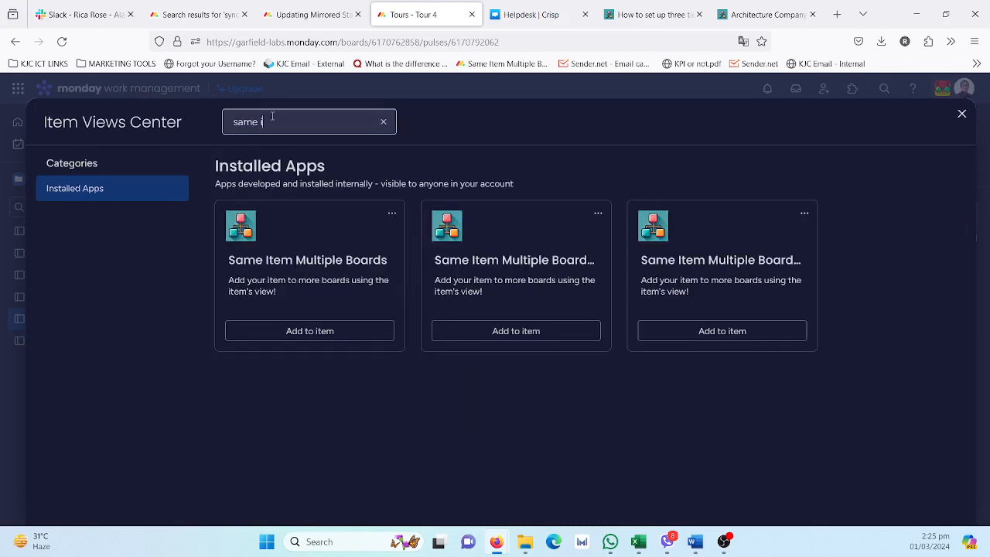
{"action": "left_click", "coordinate": [310, 331]}
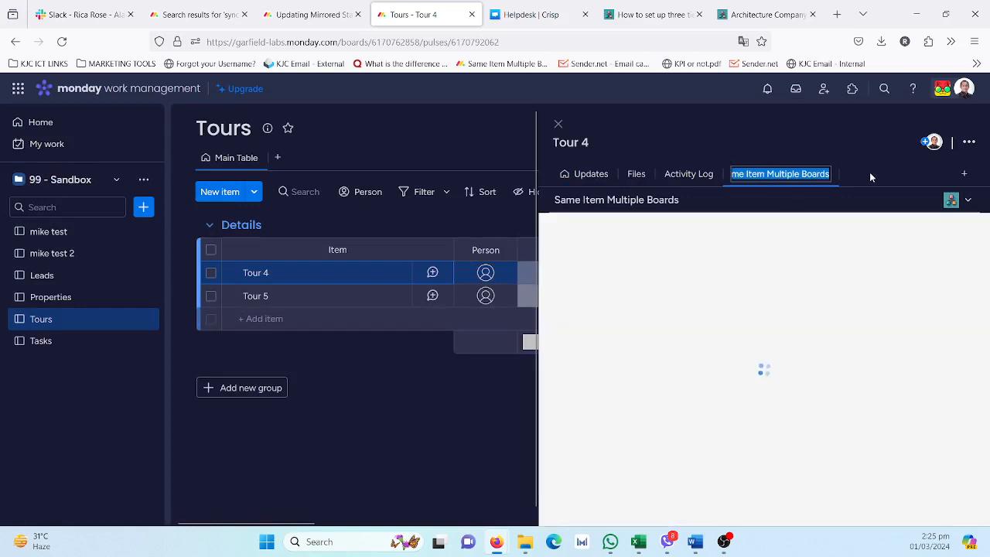
{"action": "left_click", "coordinate": [852, 194]}
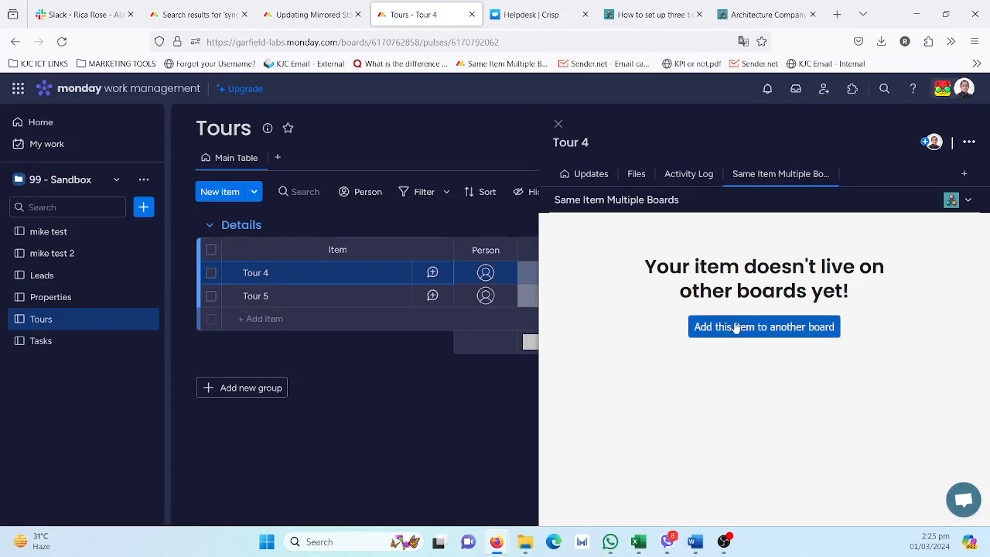
Step: Add Tour 4 to the Details group of the Leads board in the 99 - Sandbox workspace
{"action": "left_click", "coordinate": [702, 327]}
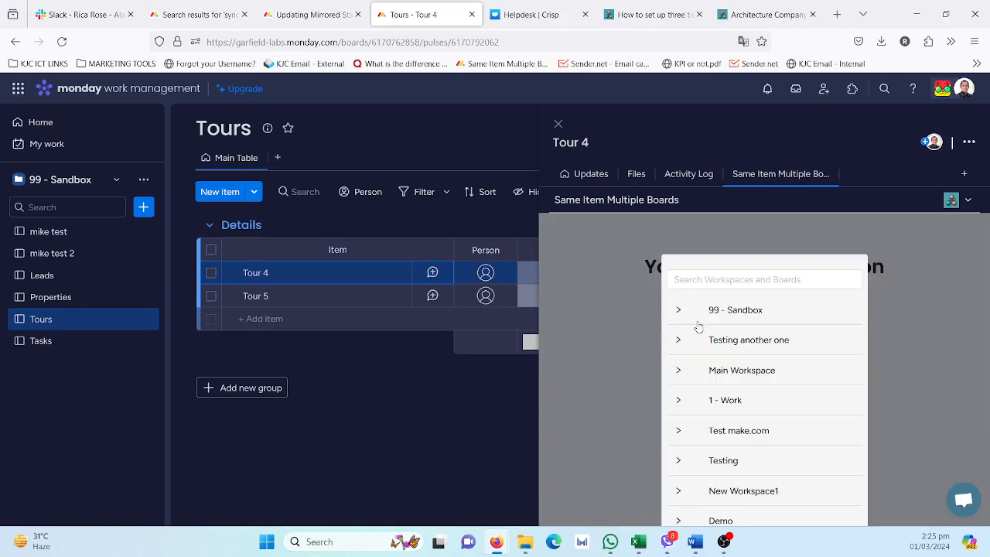
{"action": "type", "text": "le"}
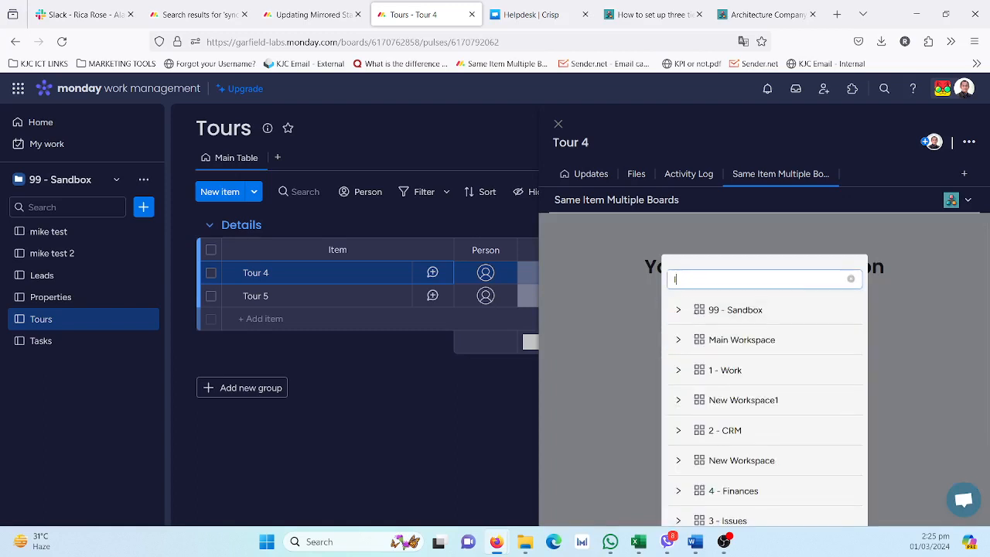
{"action": "left_click", "coordinate": [678, 309]}
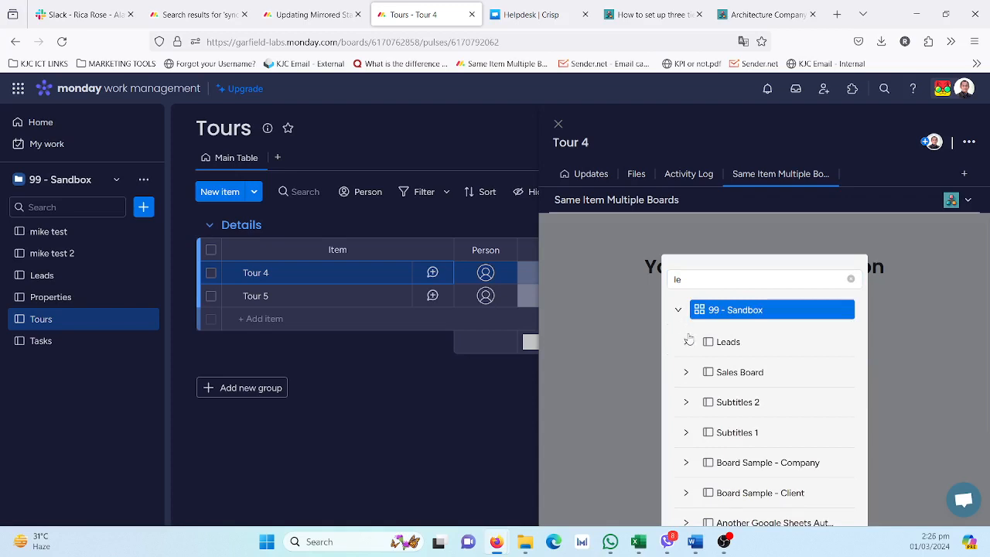
{"action": "left_click", "coordinate": [686, 341]}
{"action": "left_click", "coordinate": [731, 367]}
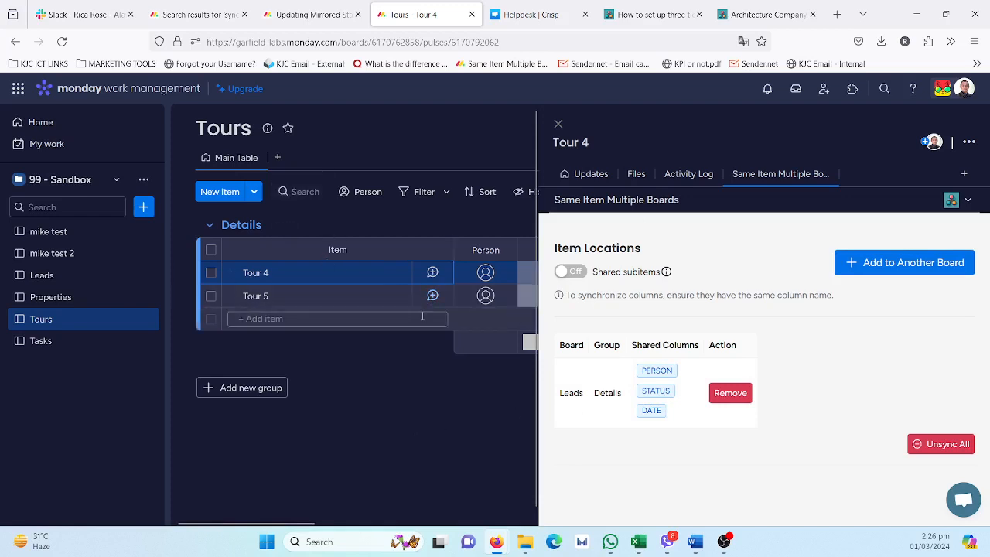
Step: Turn on shared subitems for Tour 4, close the item and check it on the Leads board
{"action": "left_click", "coordinate": [565, 274]}
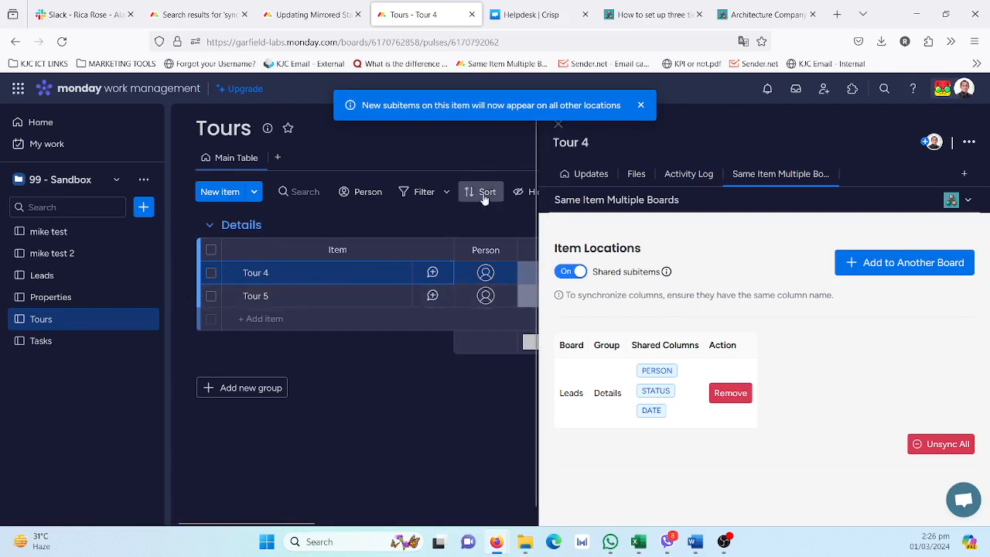
{"action": "left_click", "coordinate": [559, 129]}
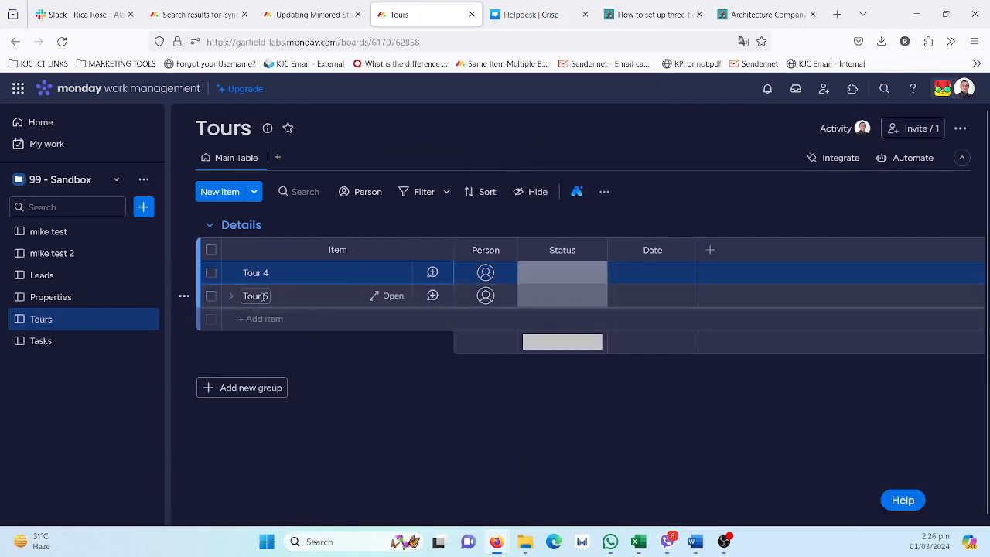
{"action": "left_click", "coordinate": [75, 276]}
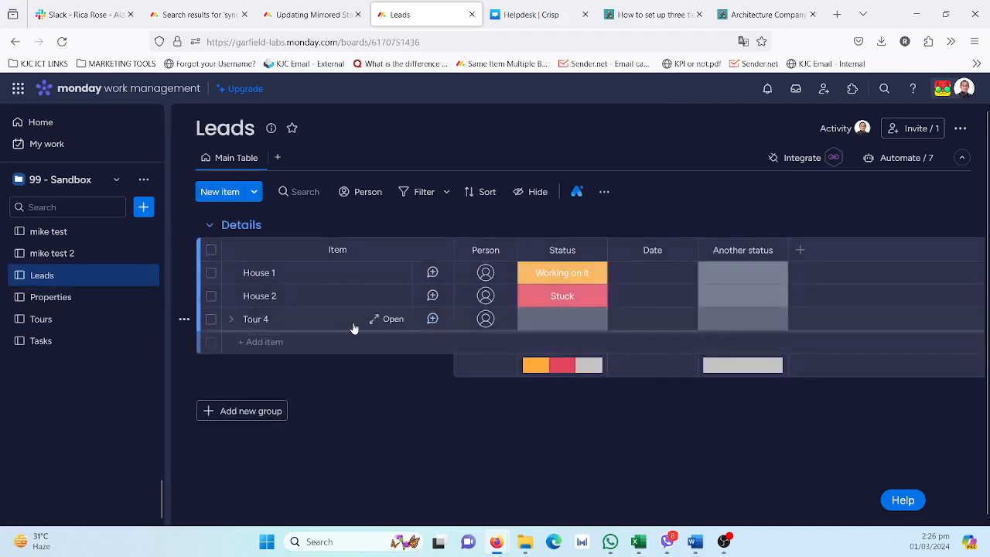
Step: On the Tours board, add a subitem named "sub item 1" to Tour 4 and set Tour 4's status to Working on it
{"action": "left_click", "coordinate": [66, 321]}
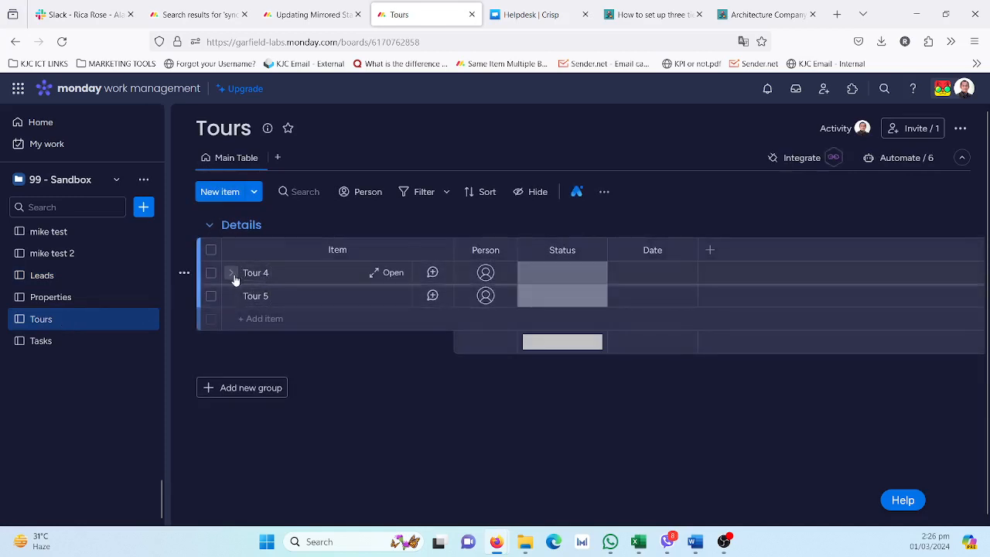
{"action": "left_click", "coordinate": [232, 273]}
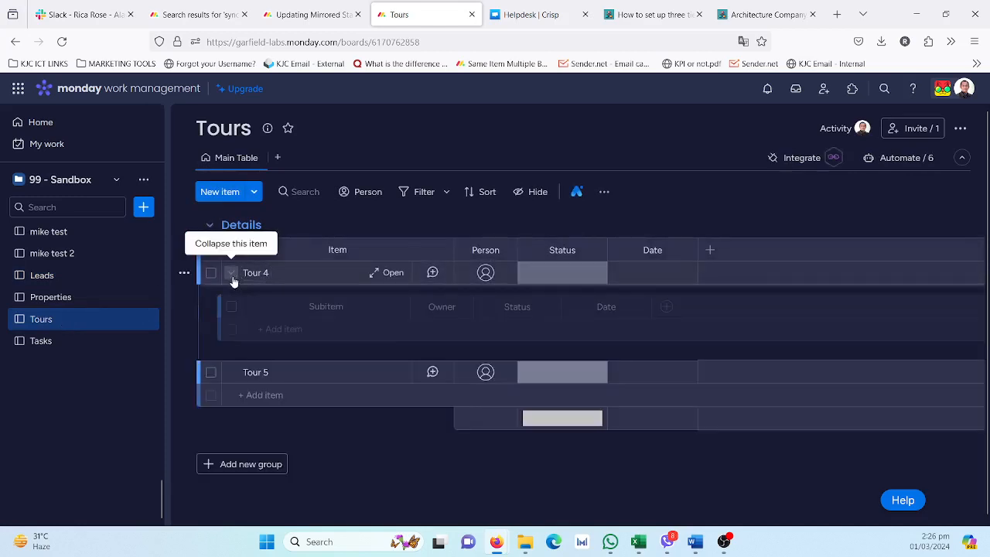
{"action": "left_click", "coordinate": [301, 331]}
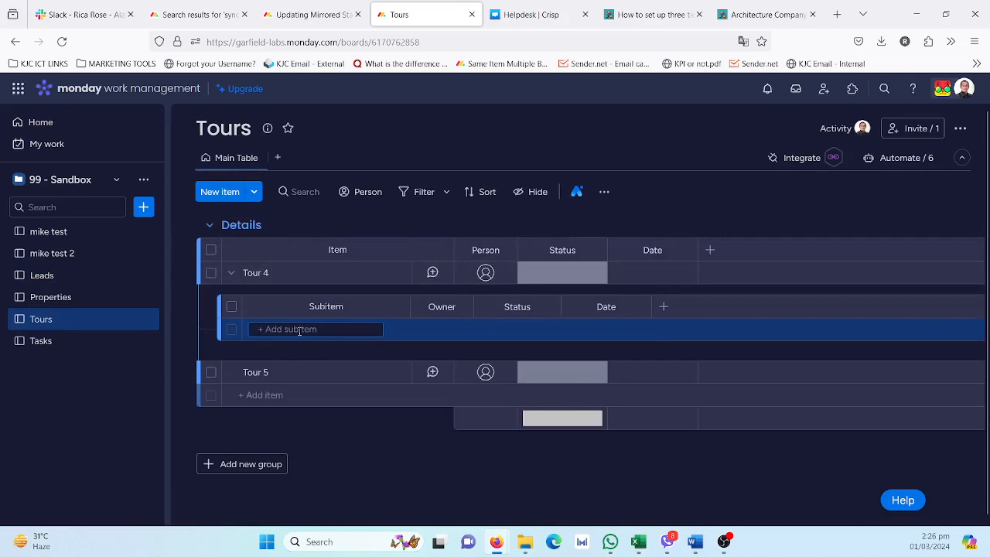
{"action": "type", "text": "sub tem 1"}
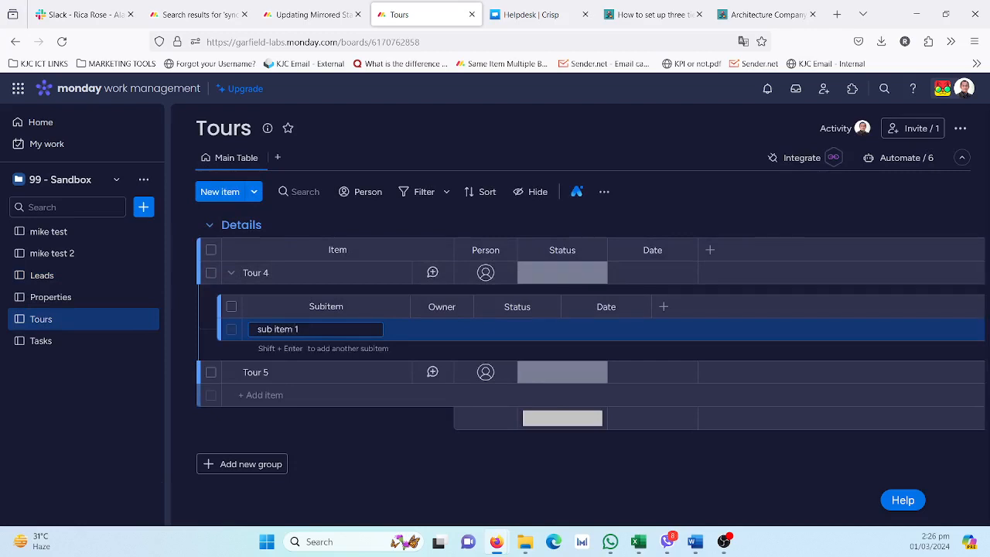
{"action": "key", "text": "Return"}
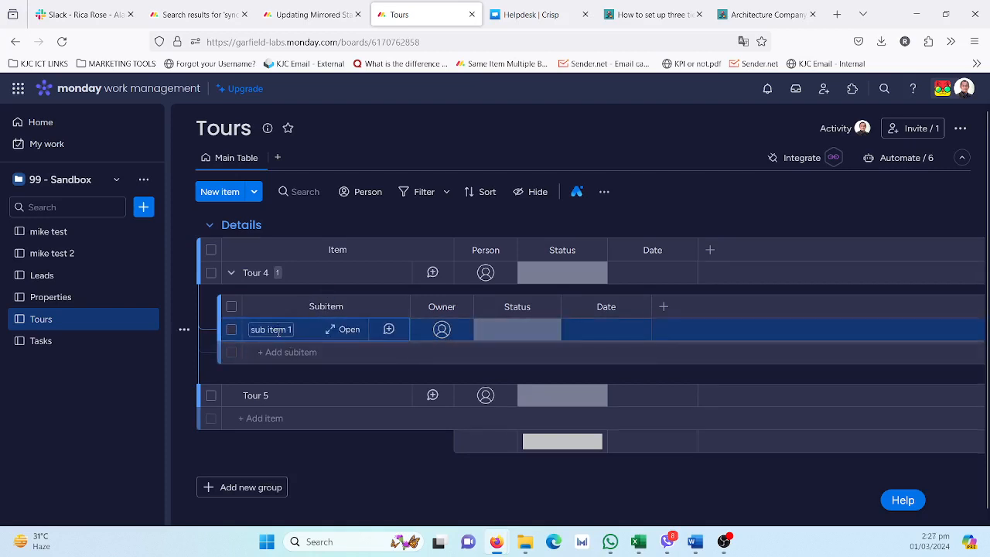
{"action": "left_click", "coordinate": [531, 279]}
{"action": "left_click", "coordinate": [544, 311]}
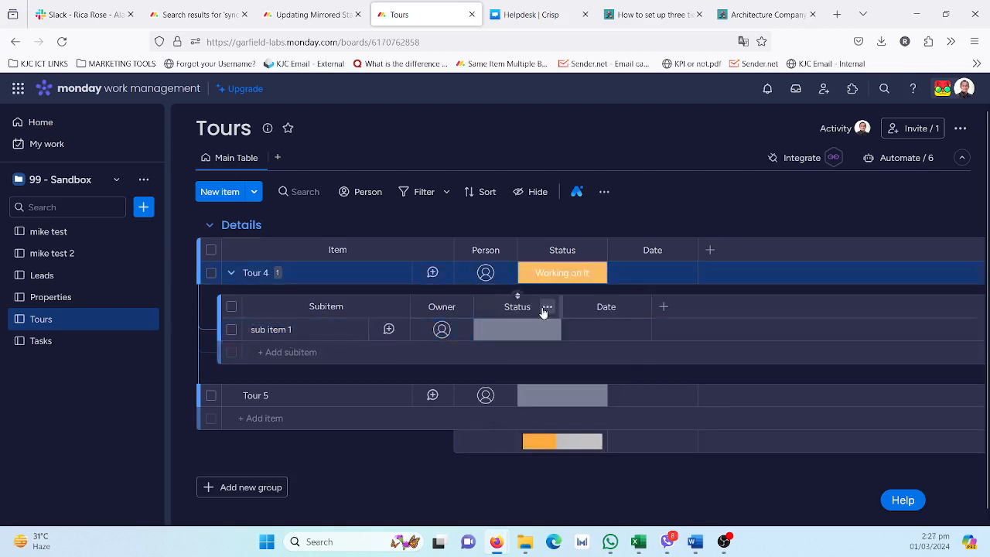
Step: Expand Tour 4 on the Leads board and again on the Tours board to compare its subitems
{"action": "left_click", "coordinate": [70, 274]}
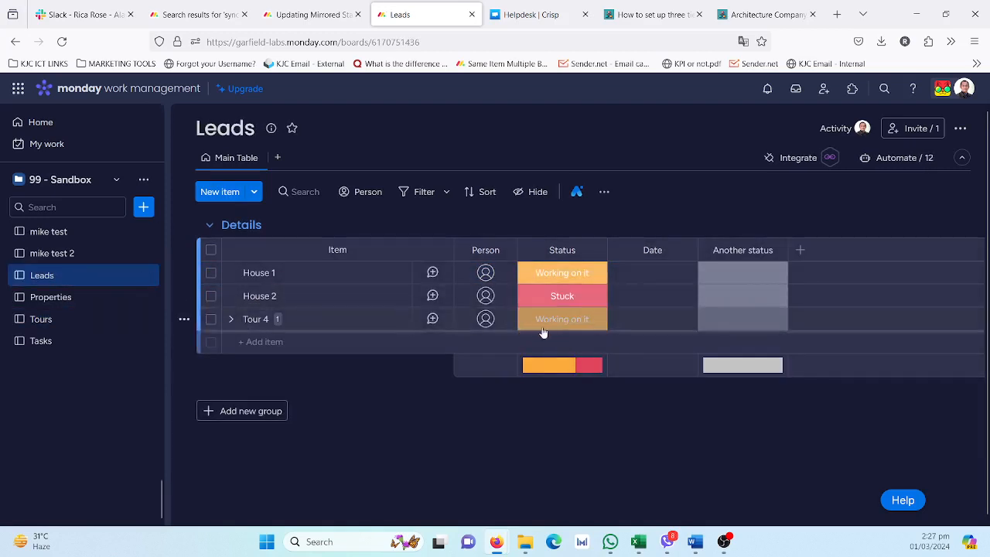
{"action": "left_click", "coordinate": [231, 318]}
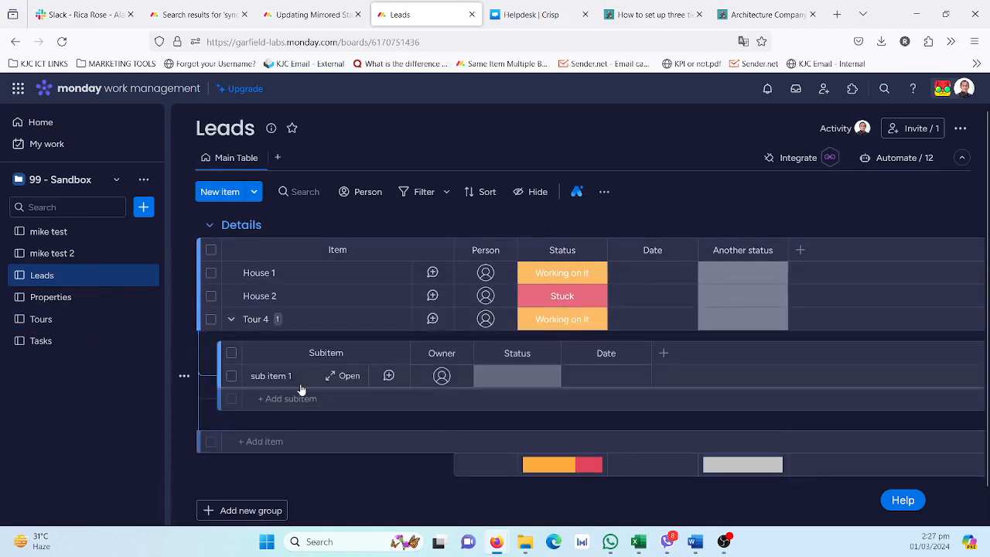
{"action": "left_click", "coordinate": [59, 325]}
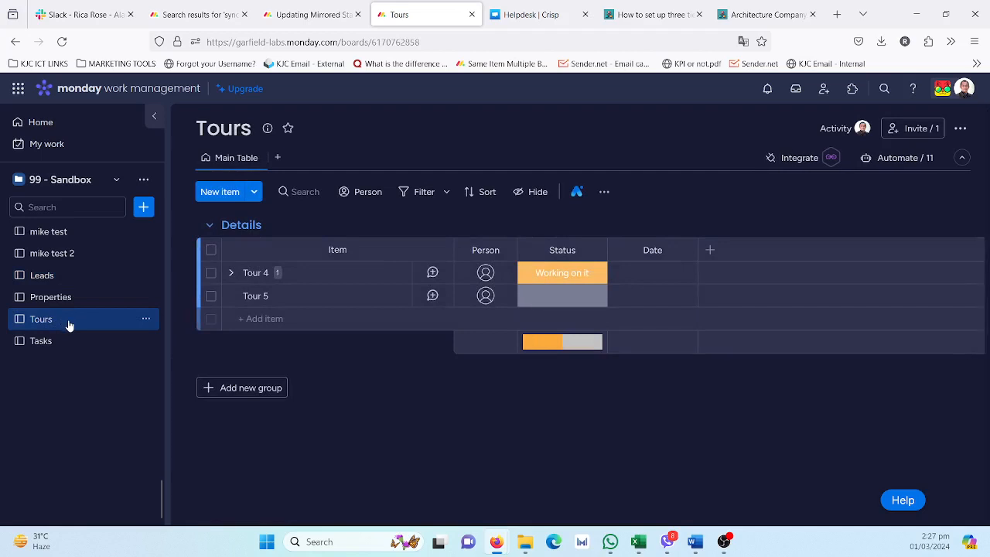
{"action": "left_click", "coordinate": [231, 273]}
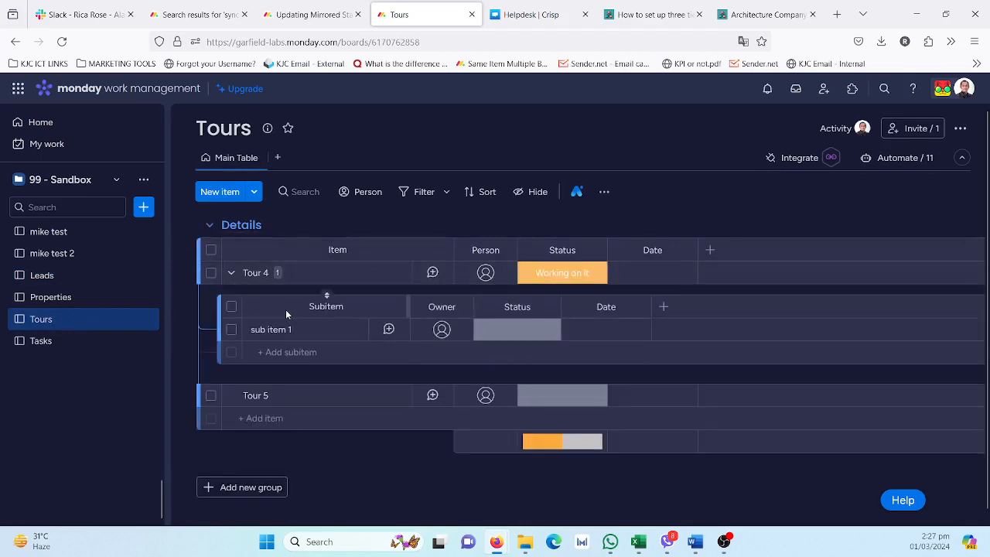
Step: Open Tour 4 on the Tours board and post the update "update syncing 1"
{"action": "left_click", "coordinate": [321, 277]}
{"action": "left_click", "coordinate": [696, 220]}
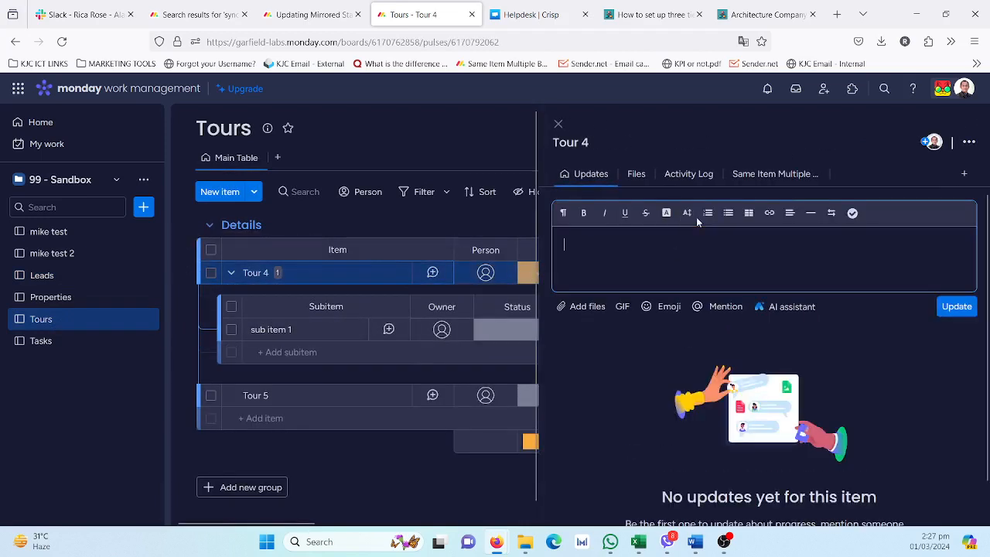
{"action": "type", "text": "update "}
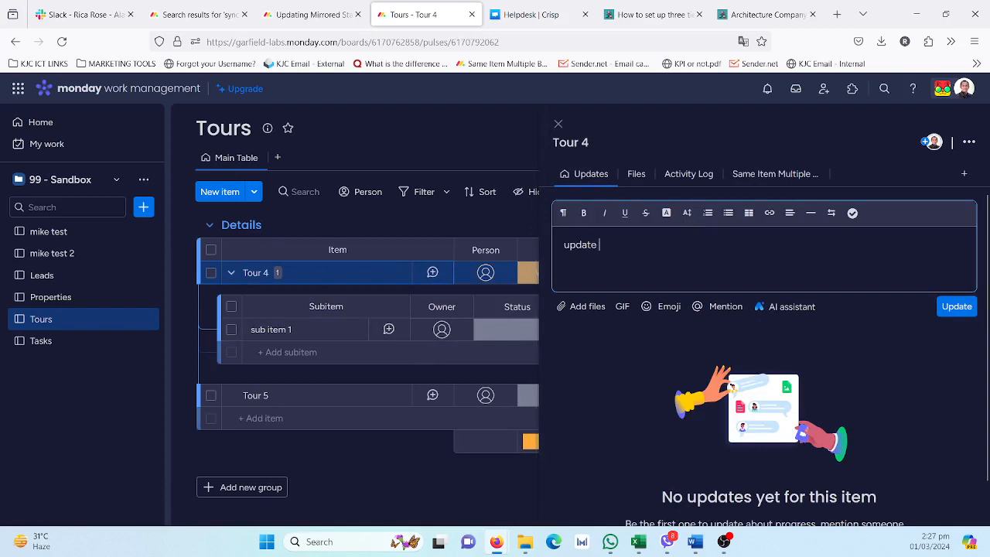
{"action": "type", "text": "sycn"}
{"action": "key", "text": "BackSpace"}
{"action": "key", "text": "BackSpace"}
{"action": "type", "text": "nc"}
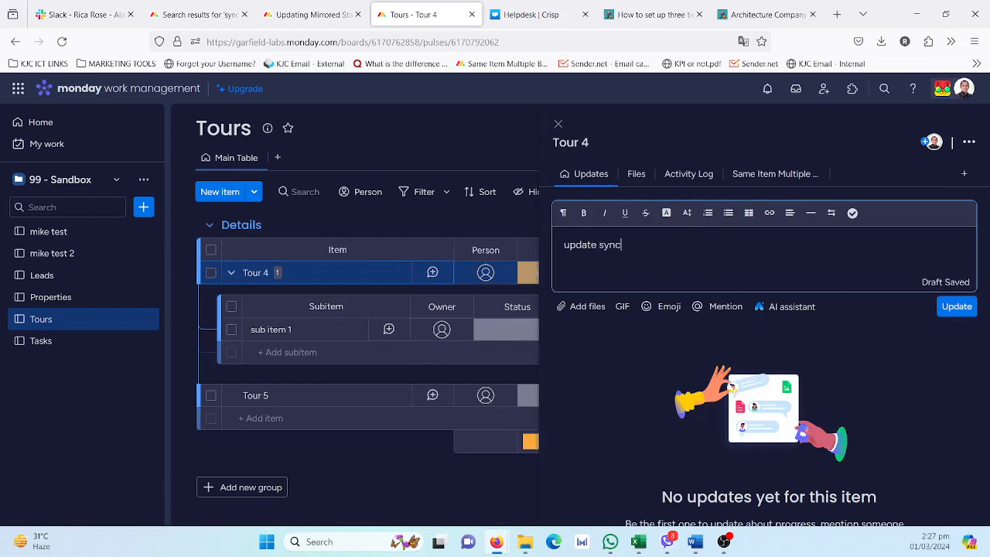
{"action": "type", "text": "ing 1"}
{"action": "key", "text": "Return"}
{"action": "key", "text": "BackSpace"}
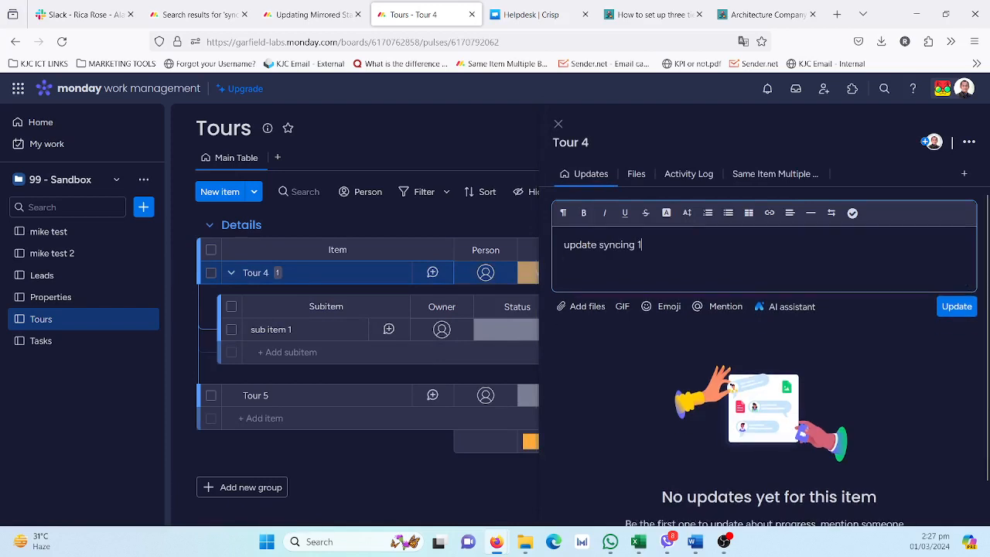
{"action": "key", "text": "ctrl+Return"}
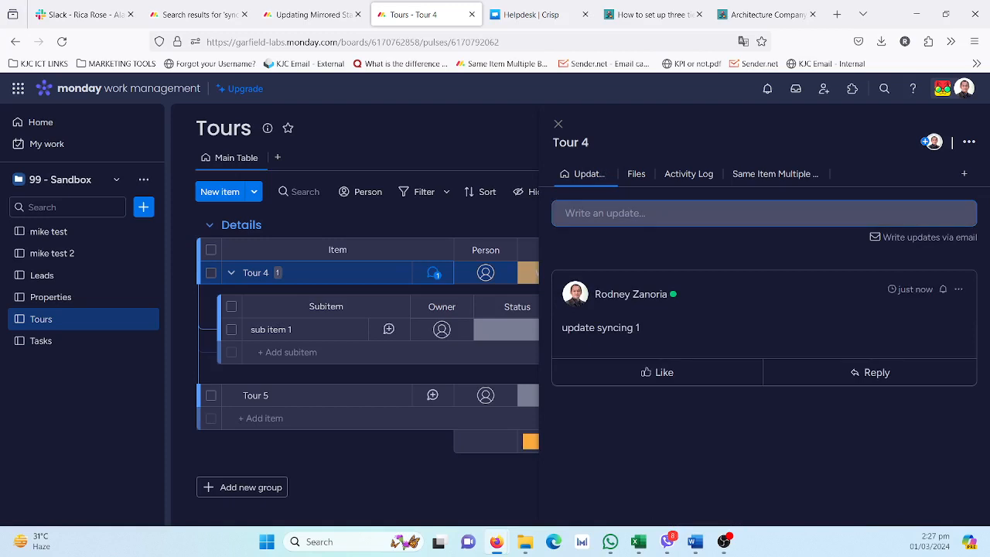
Step: Post the reply "replies" under the "update syncing 1" update of Tour 4
{"action": "left_click", "coordinate": [850, 375]}
{"action": "mouse_move", "coordinate": [722, 374]}
{"action": "type", "text": "repli"}
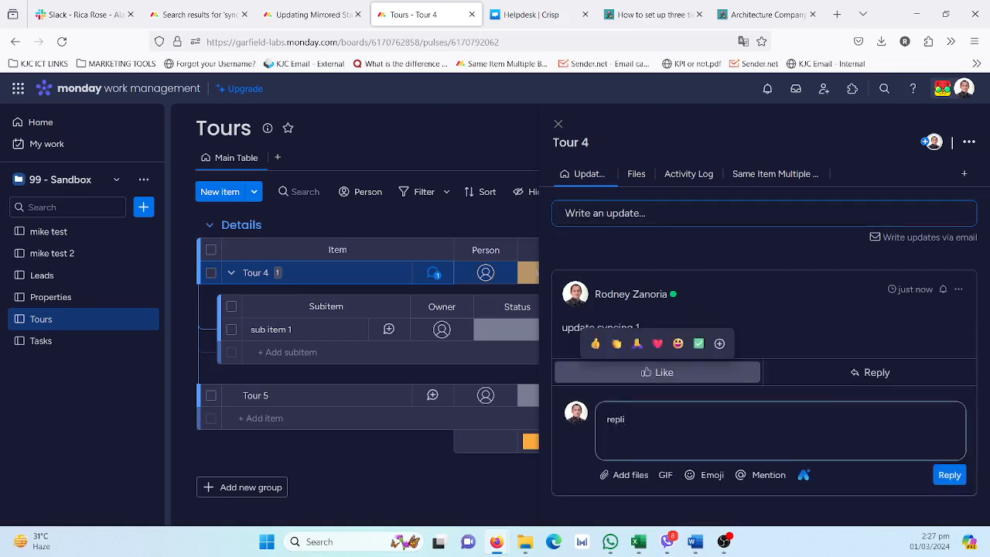
{"action": "type", "text": "es"}
{"action": "key", "text": "Return"}
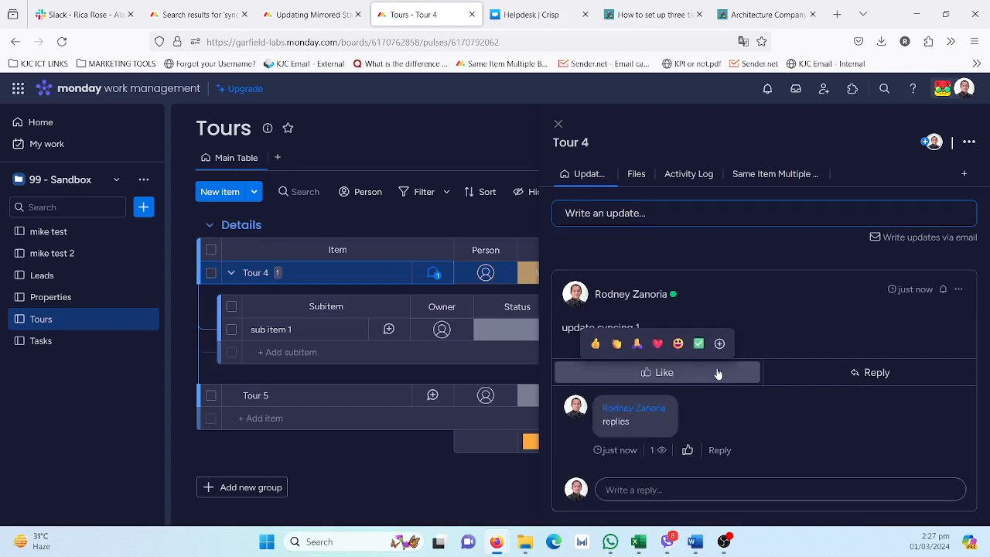
Step: Open Tour 4 on the Leads board to check its update and reply, and return to the Tours board
{"action": "left_click", "coordinate": [65, 283]}
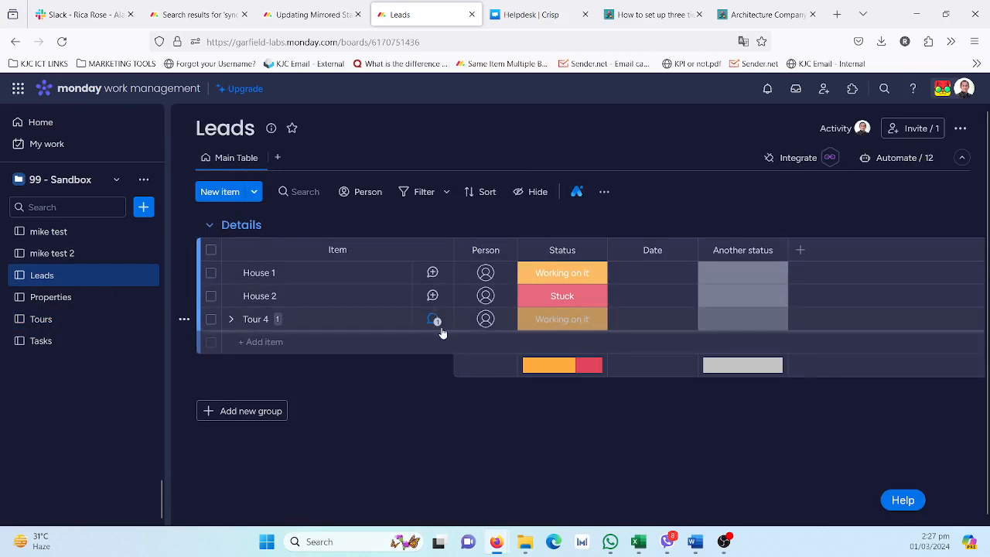
{"action": "left_click", "coordinate": [393, 319]}
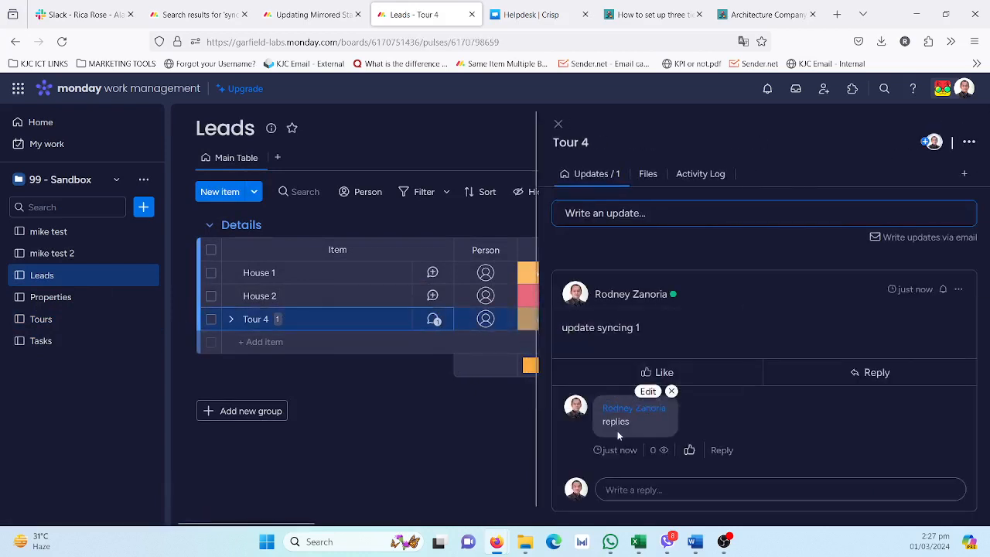
{"action": "left_click", "coordinate": [66, 318]}
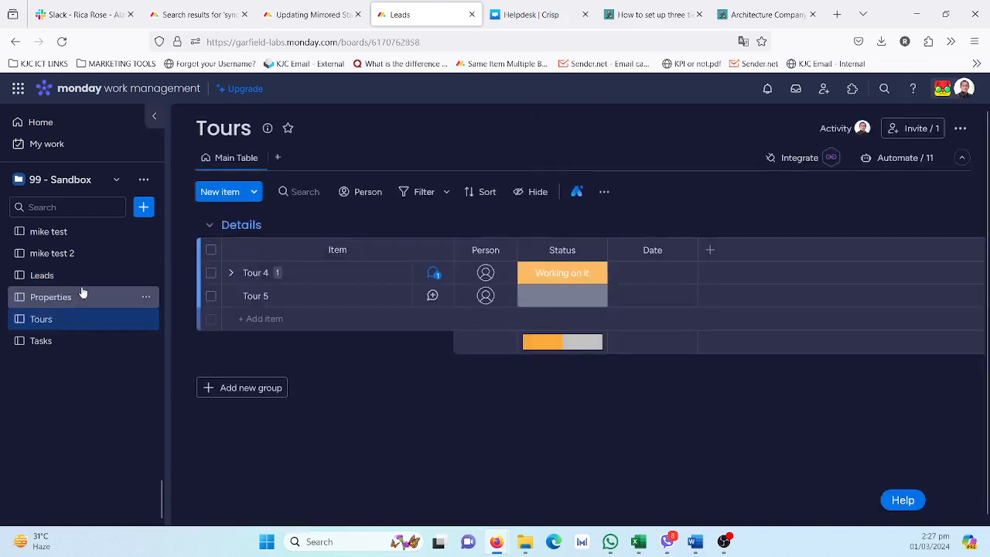
Step: On the Tasks board, select Tour 1, Tour 2 and Tour 3 and start adding them to another board with Same Item Multiple Boards
{"action": "left_click", "coordinate": [66, 341]}
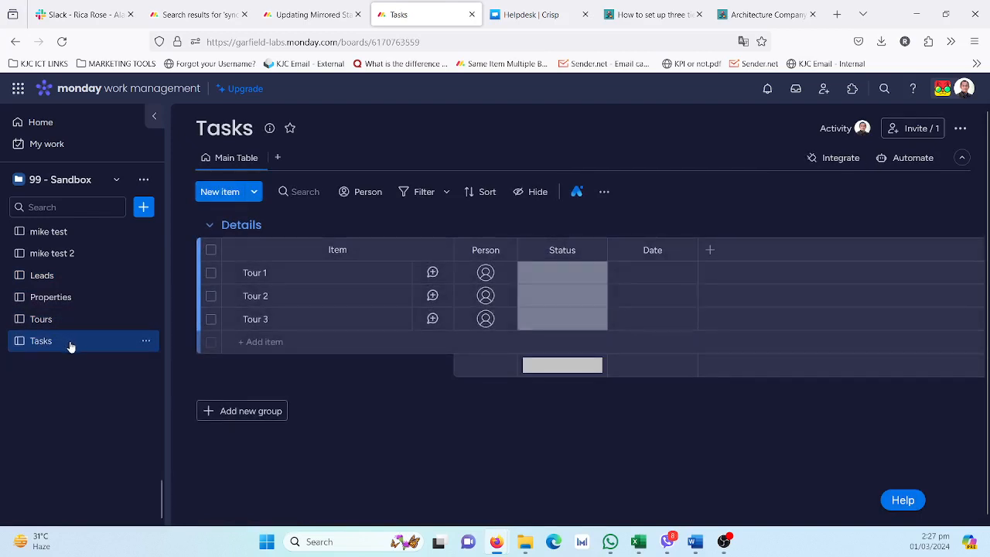
{"action": "left_click", "coordinate": [88, 325]}
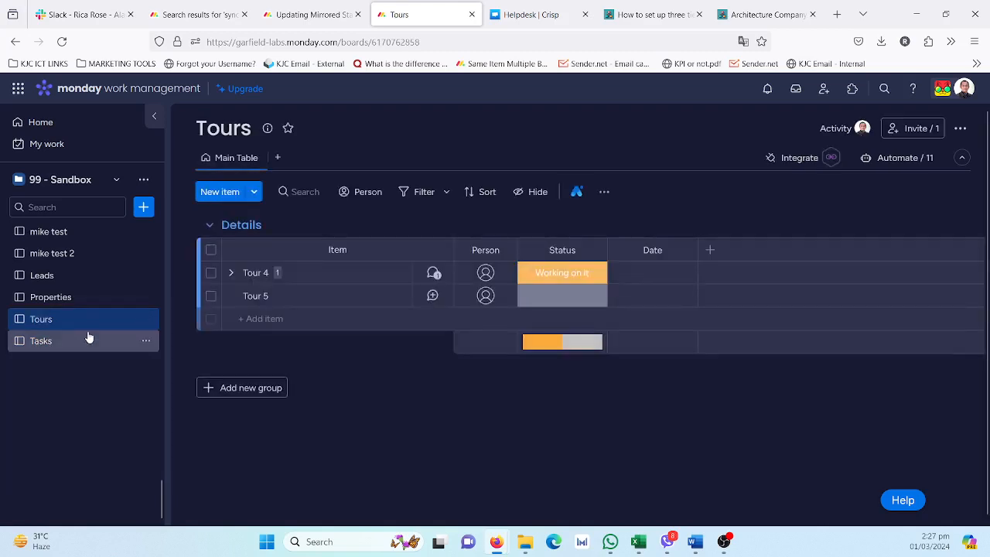
{"action": "left_click", "coordinate": [72, 343]}
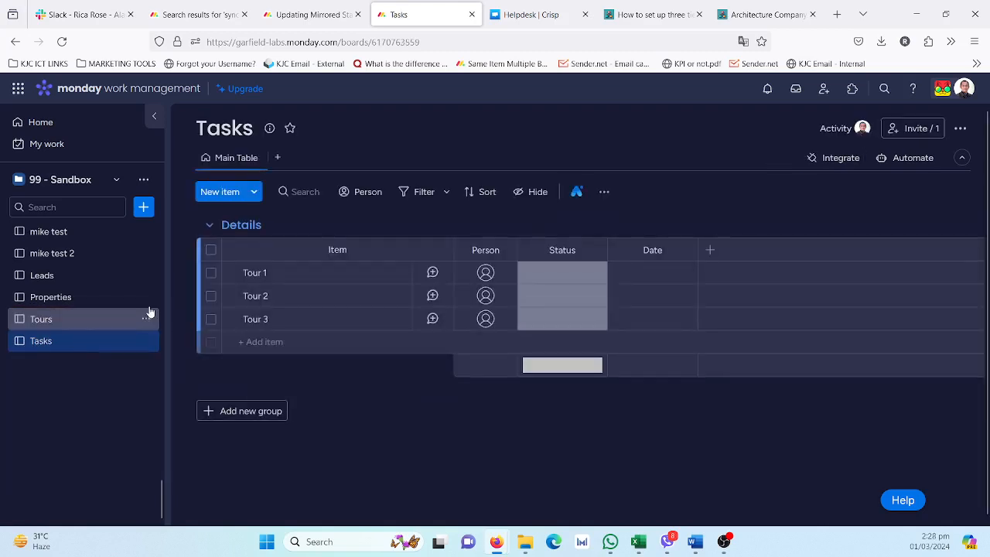
{"action": "left_click", "coordinate": [212, 257]}
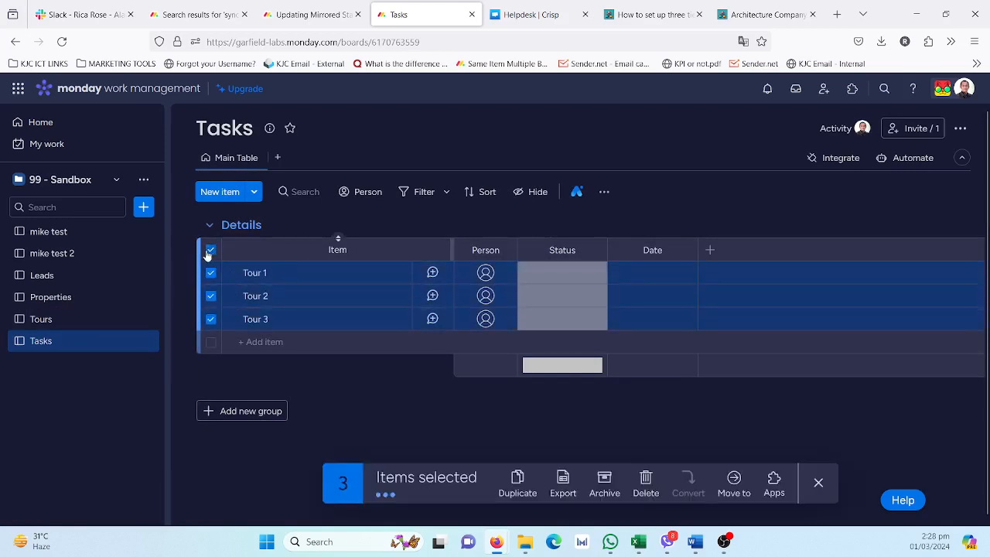
{"action": "left_click", "coordinate": [772, 481]}
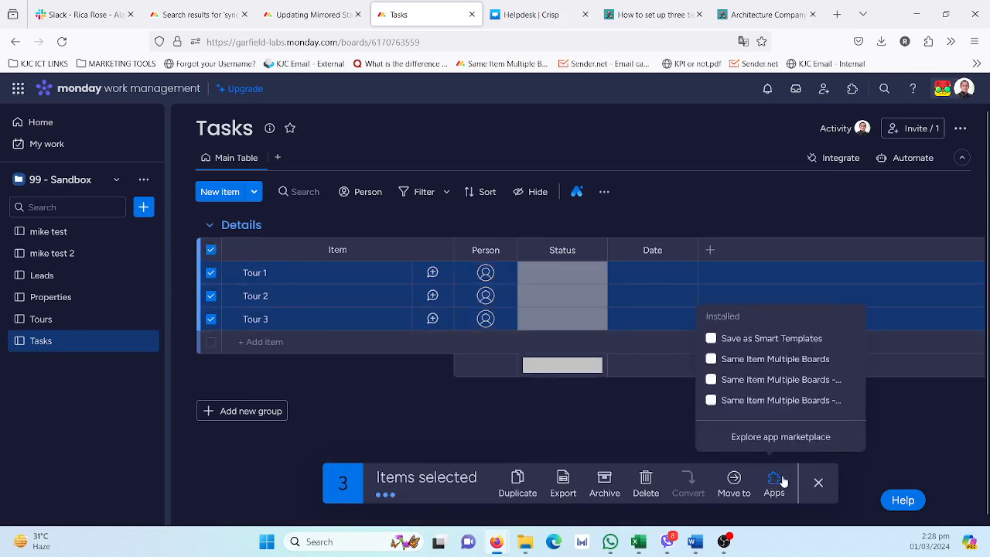
{"action": "left_click", "coordinate": [767, 360]}
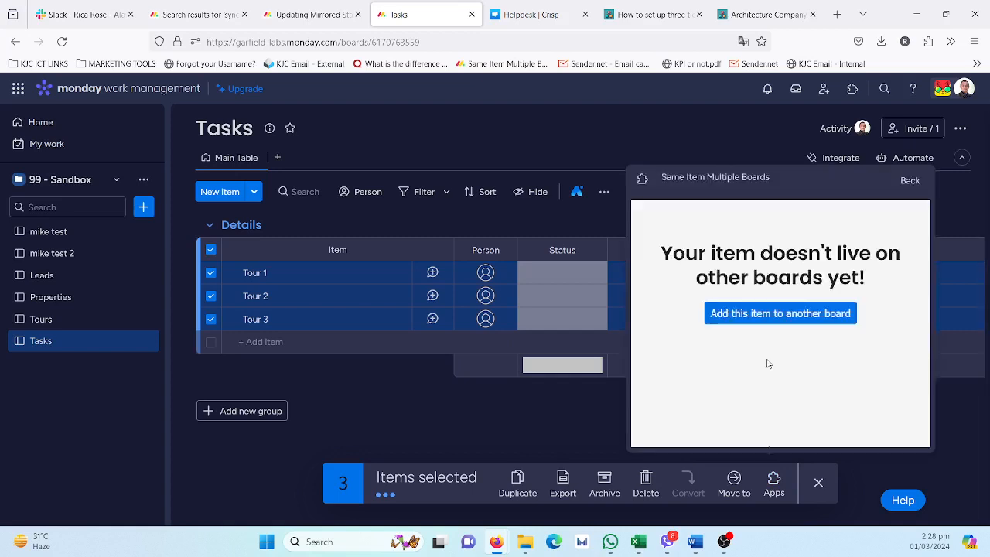
{"action": "left_click", "coordinate": [754, 312]}
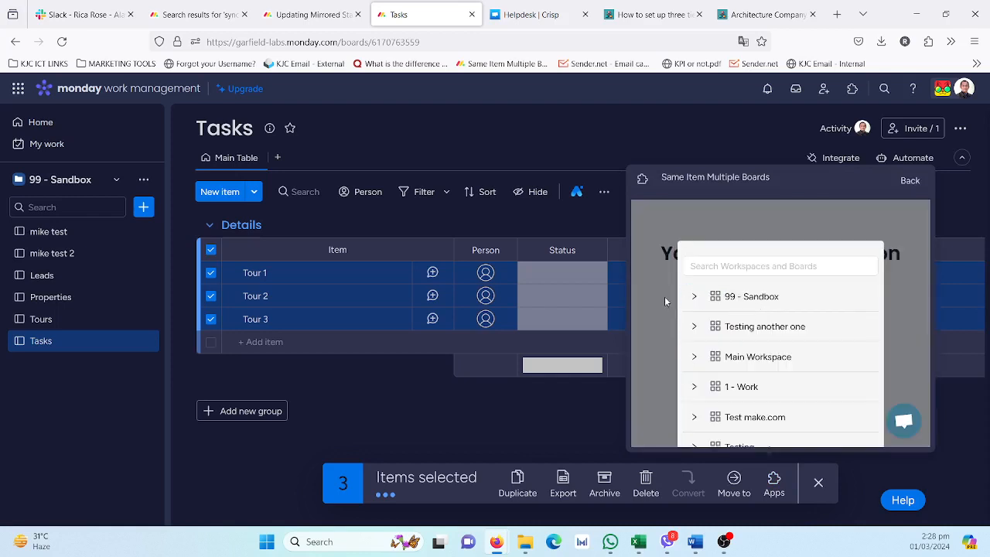
Step: Search the boards for "leads" and add the selected tours to the Details group of the Leads board in 99 - Sandbox
{"action": "left_click", "coordinate": [723, 266]}
{"action": "type", "text": "leads"}
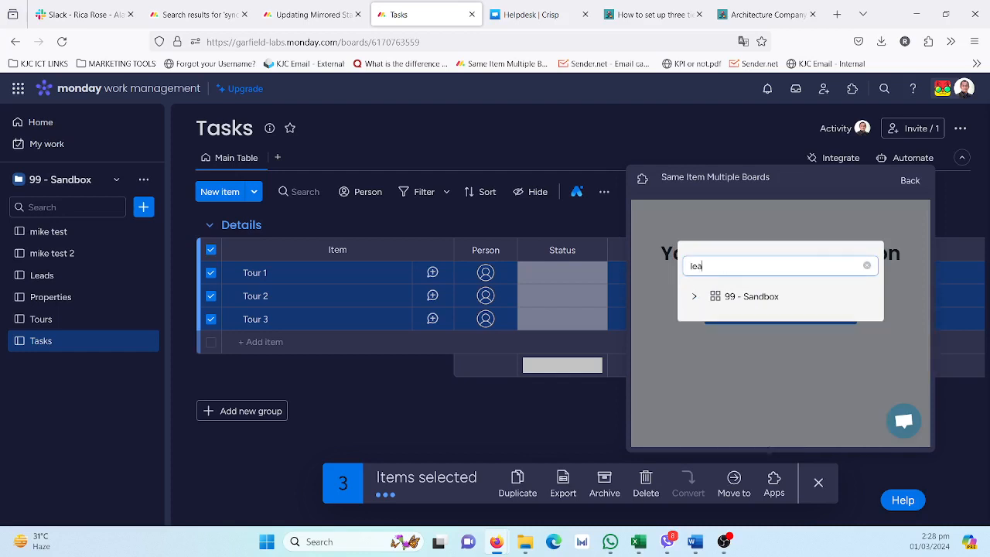
{"action": "left_click", "coordinate": [693, 299]}
{"action": "left_click", "coordinate": [702, 330]}
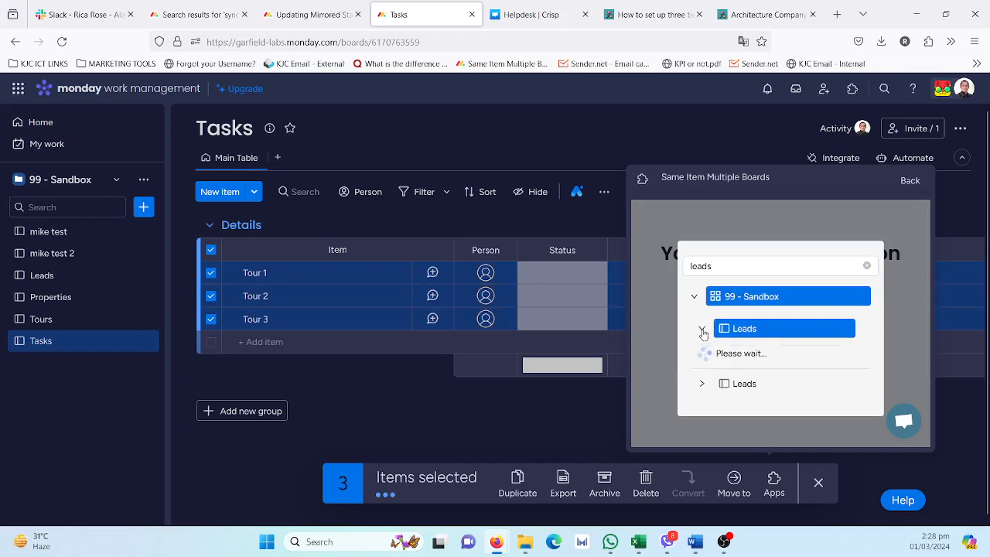
{"action": "left_click", "coordinate": [701, 389]}
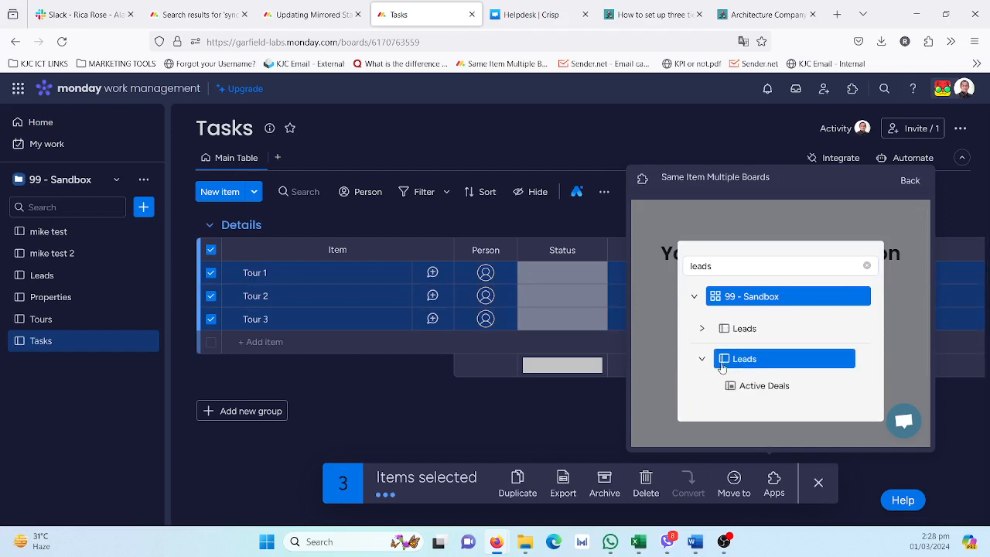
{"action": "left_click", "coordinate": [701, 330]}
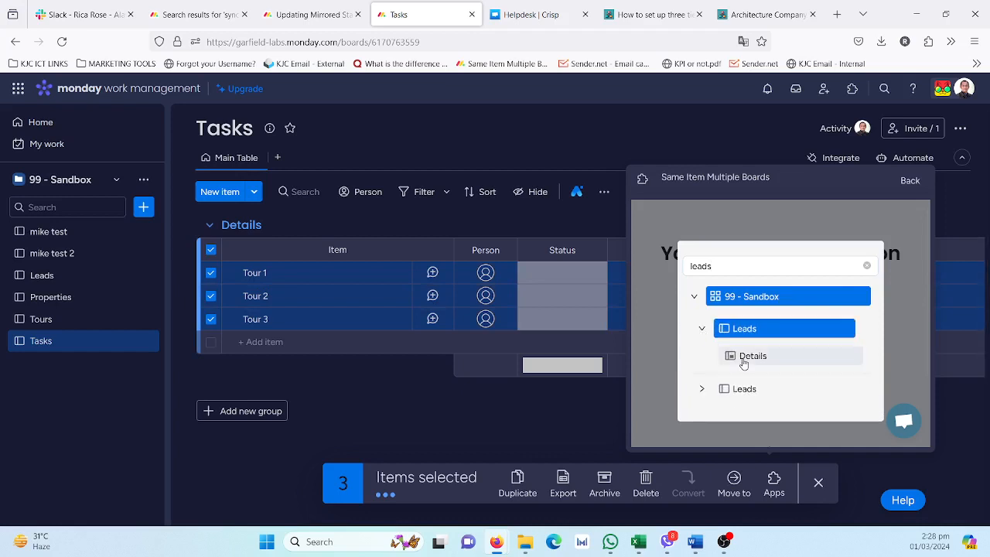
{"action": "left_click", "coordinate": [744, 356]}
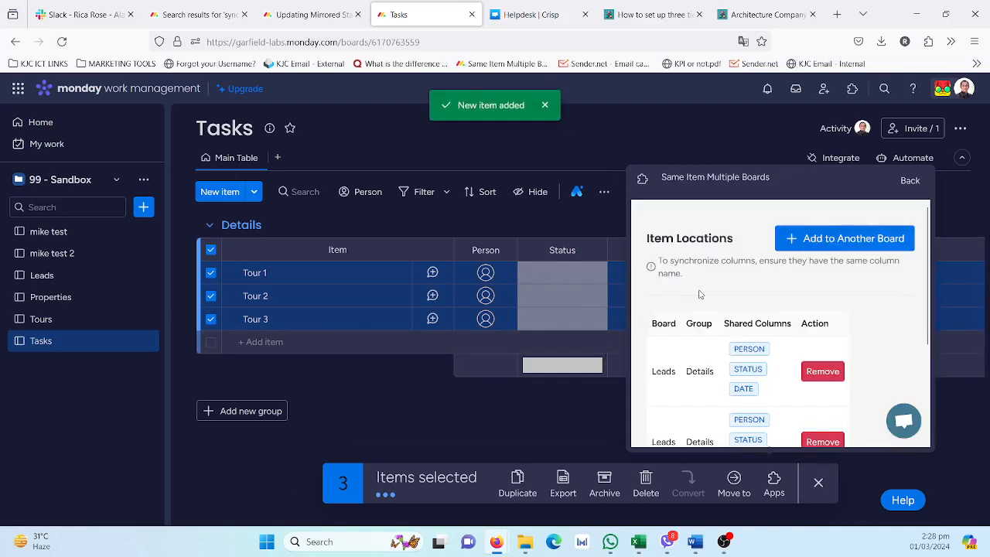
Step: Review the item locations of the selected tours, close the app window and check the Leads board for the tours
{"action": "scroll", "coordinate": [728, 304], "scroll_direction": "down", "scroll_amount": 3}
{"action": "scroll", "coordinate": [728, 304], "scroll_direction": "up", "scroll_amount": 3}
{"action": "scroll", "coordinate": [727, 304], "scroll_direction": "down", "scroll_amount": 5}
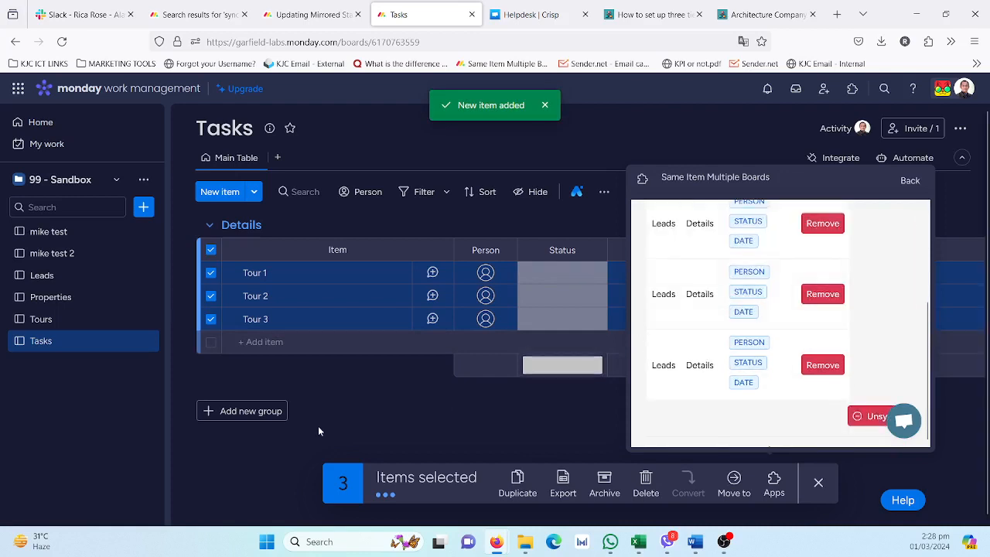
{"action": "left_click", "coordinate": [233, 404]}
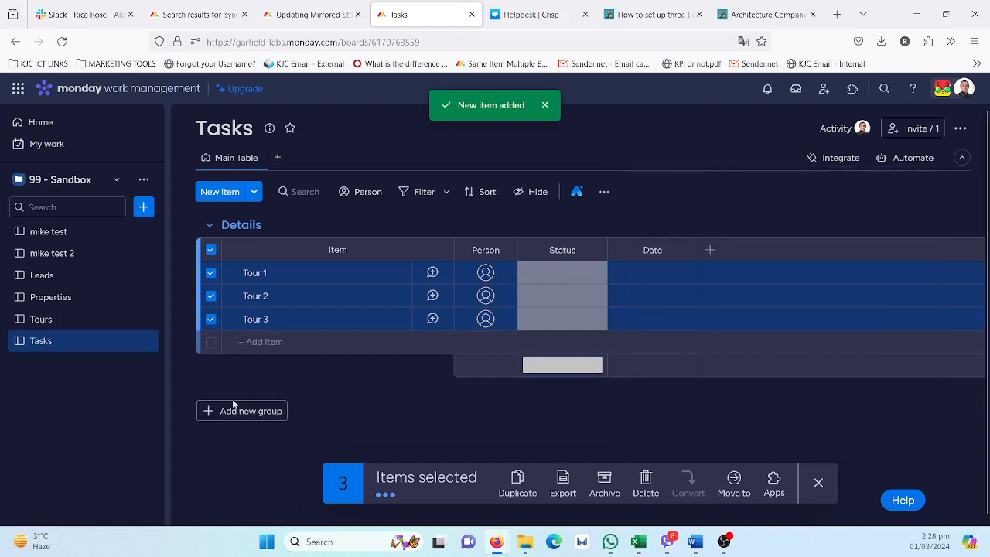
{"action": "left_click", "coordinate": [64, 280]}
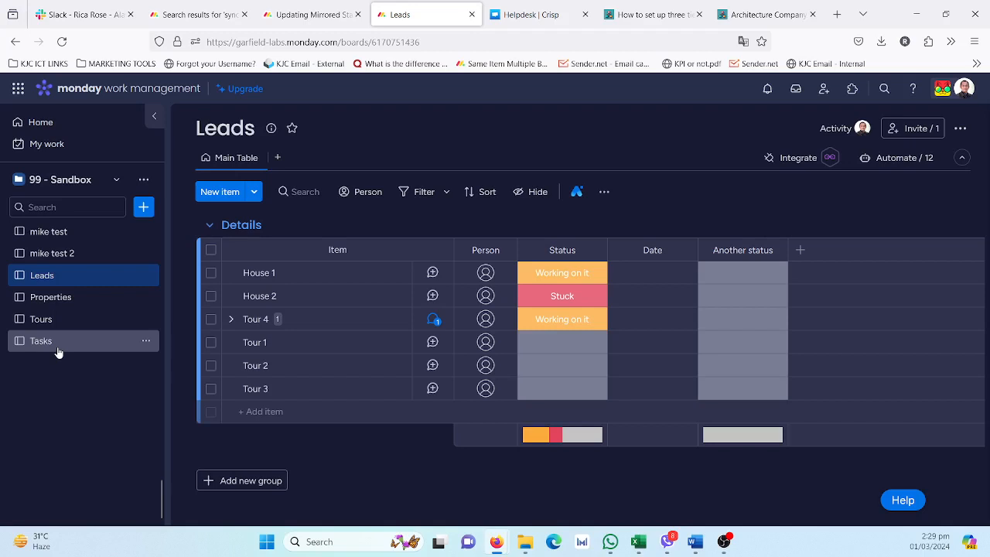
Step: On the Tasks board, set the status of Tour 1, Tour 2 and Tour 3 to Stuck in one batch
{"action": "left_click", "coordinate": [58, 352]}
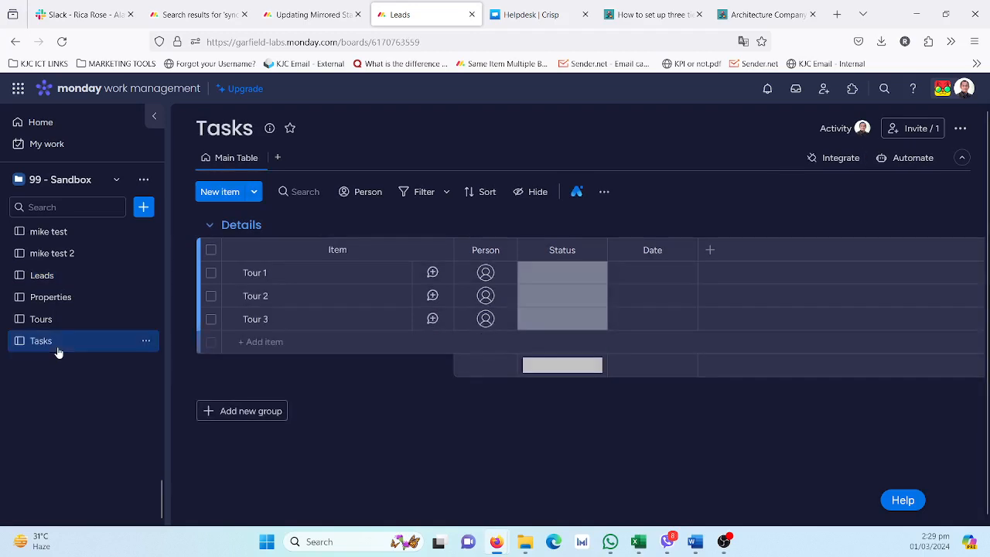
{"action": "left_click", "coordinate": [211, 251]}
{"action": "left_click", "coordinate": [565, 275]}
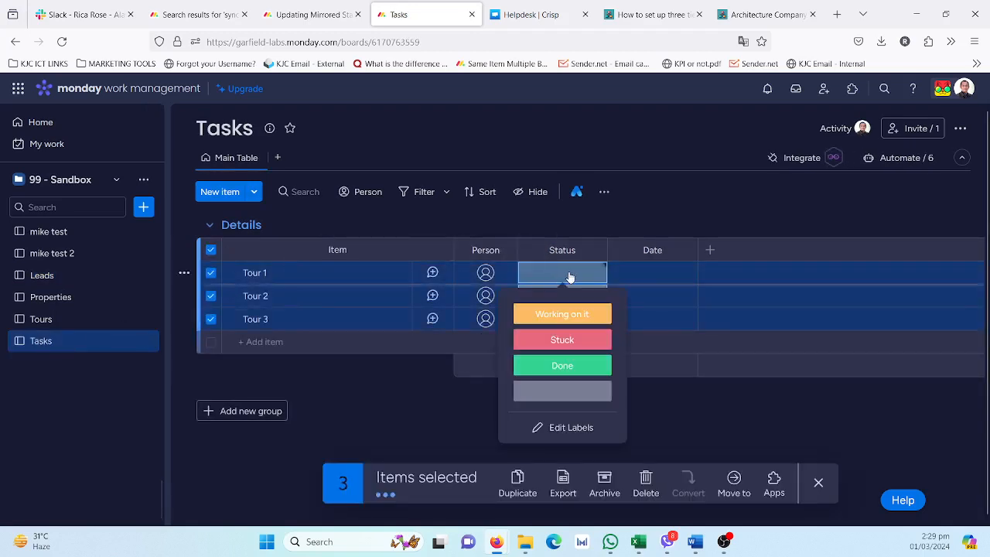
{"action": "left_click", "coordinate": [566, 339]}
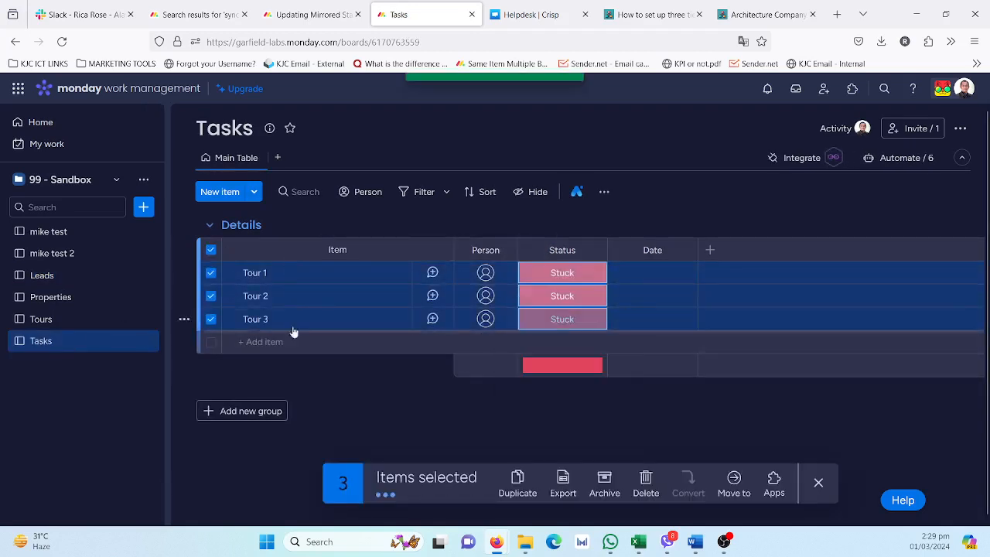
Step: Check the tours' statuses on the Leads board and compare its house items with the Properties board
{"action": "left_click", "coordinate": [82, 277]}
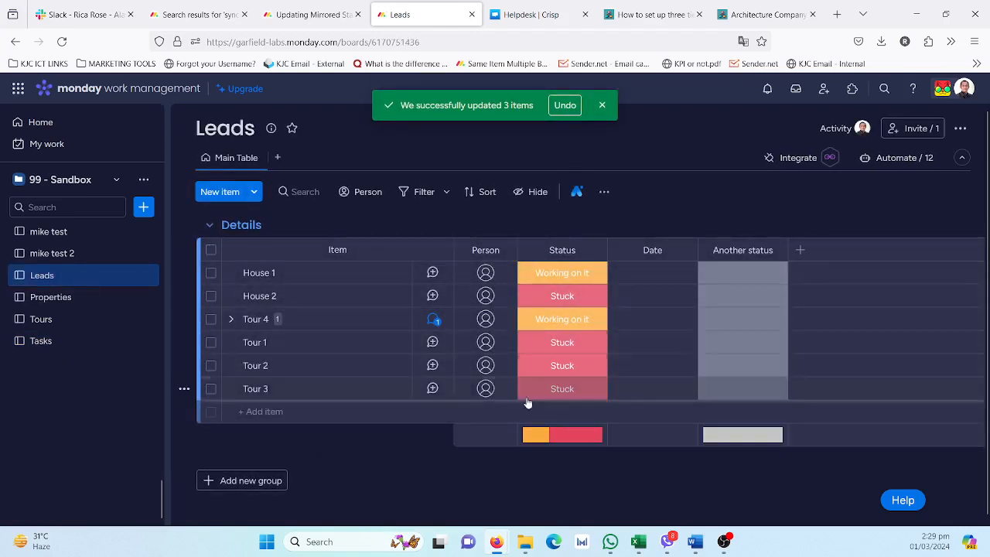
{"action": "left_click", "coordinate": [87, 298]}
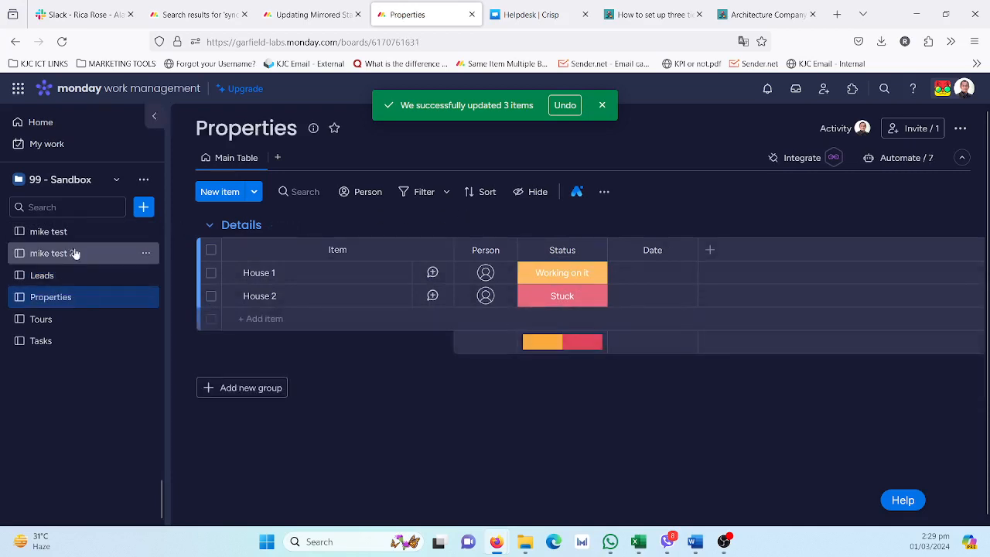
{"action": "left_click", "coordinate": [80, 275]}
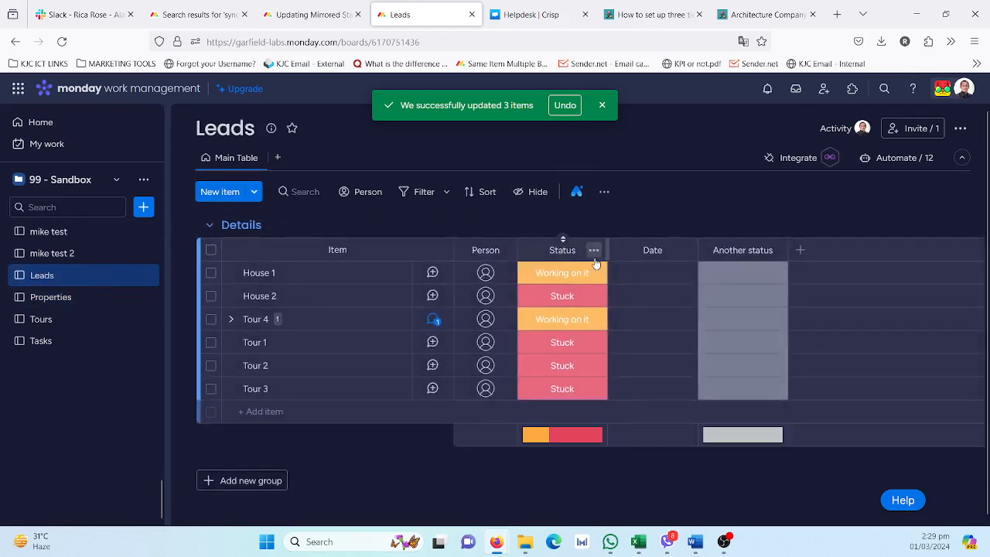
Step: Review the active automations of the Leads board down to the one triggered by a status change, and close the automation center
{"action": "left_click", "coordinate": [913, 160]}
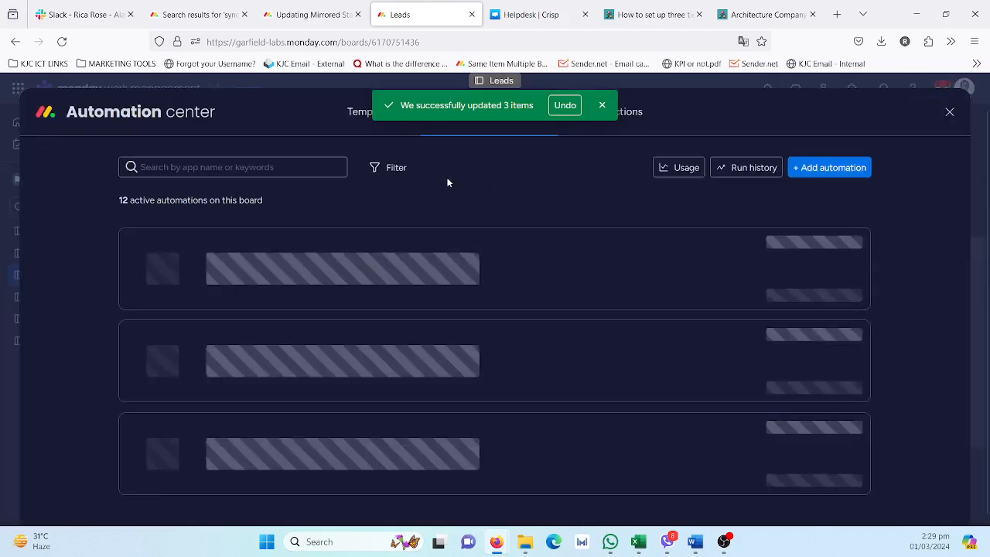
{"action": "scroll", "coordinate": [457, 217], "scroll_direction": "down", "scroll_amount": 10}
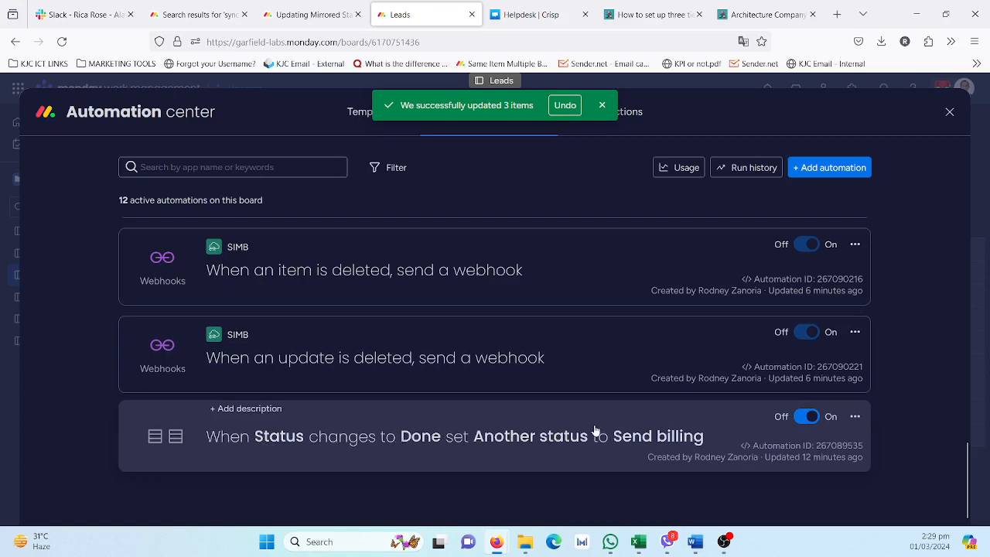
{"action": "left_click", "coordinate": [947, 112]}
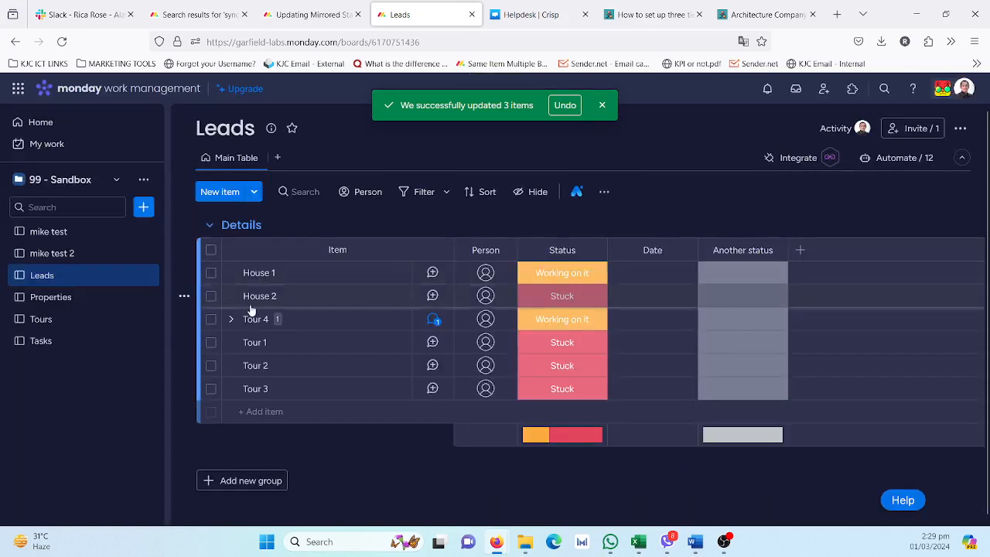
Step: On the Properties board, set the status of House 1 and House 2 to Done in one batch and check the Leads board
{"action": "left_click", "coordinate": [83, 298]}
{"action": "left_click", "coordinate": [562, 280]}
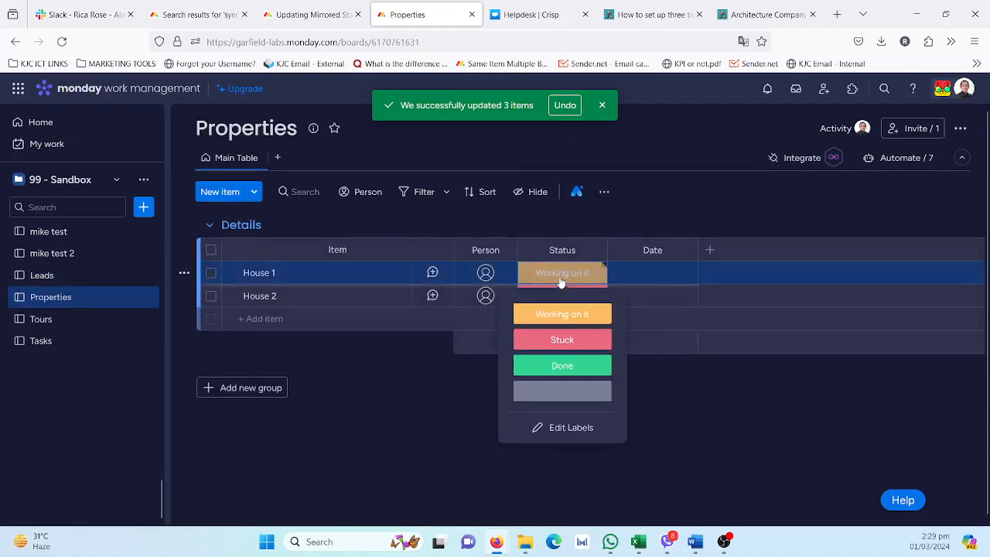
{"action": "left_click", "coordinate": [212, 255]}
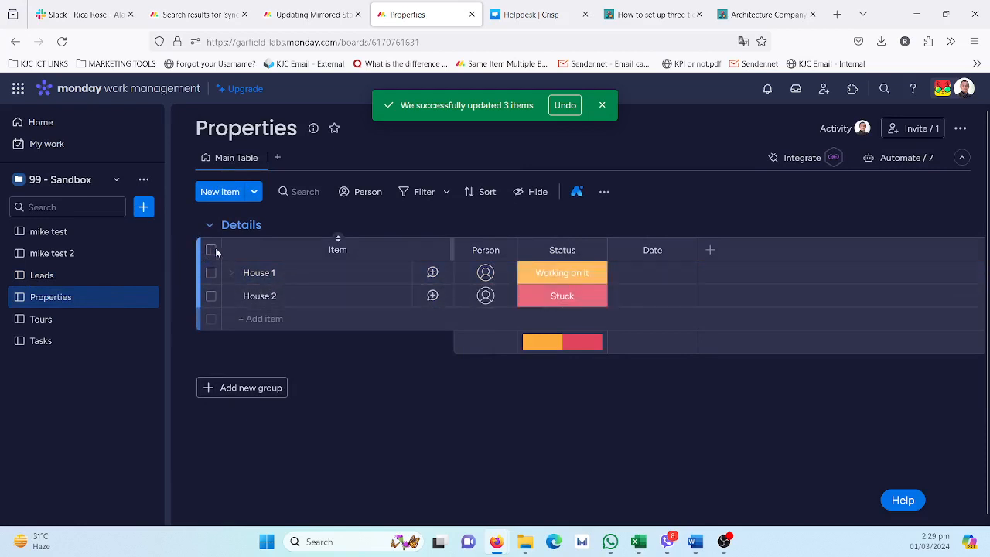
{"action": "left_click", "coordinate": [211, 250]}
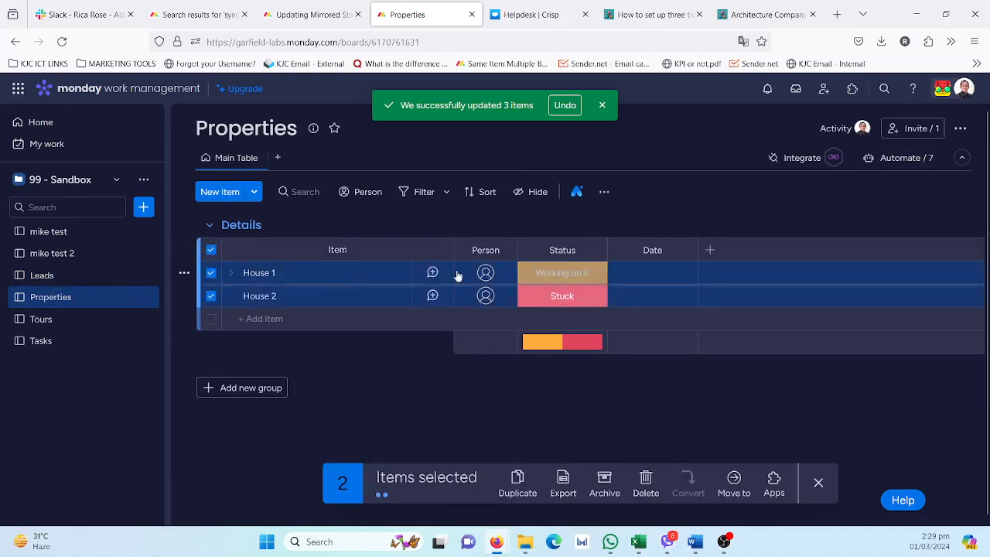
{"action": "left_click", "coordinate": [577, 270]}
{"action": "left_click", "coordinate": [562, 364]}
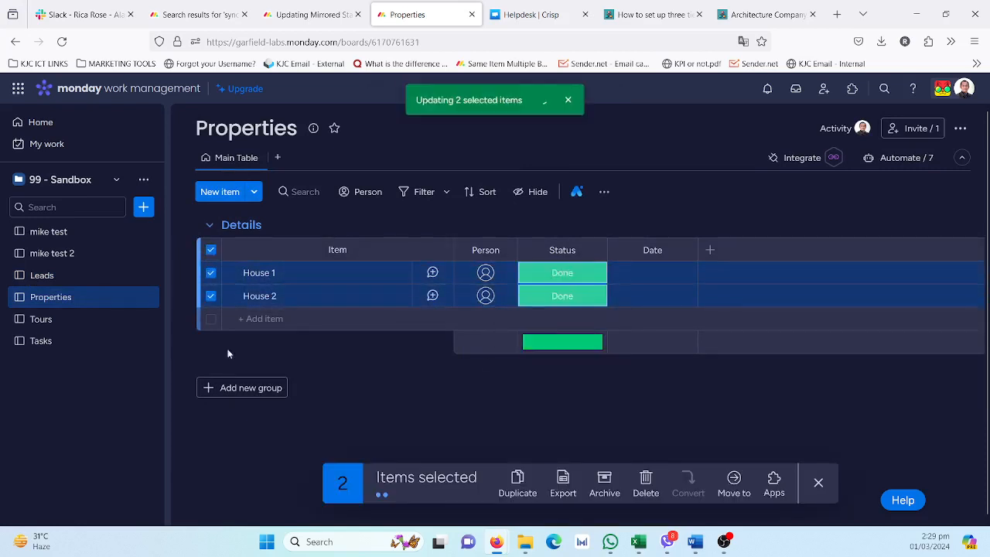
{"action": "left_click", "coordinate": [71, 275]}
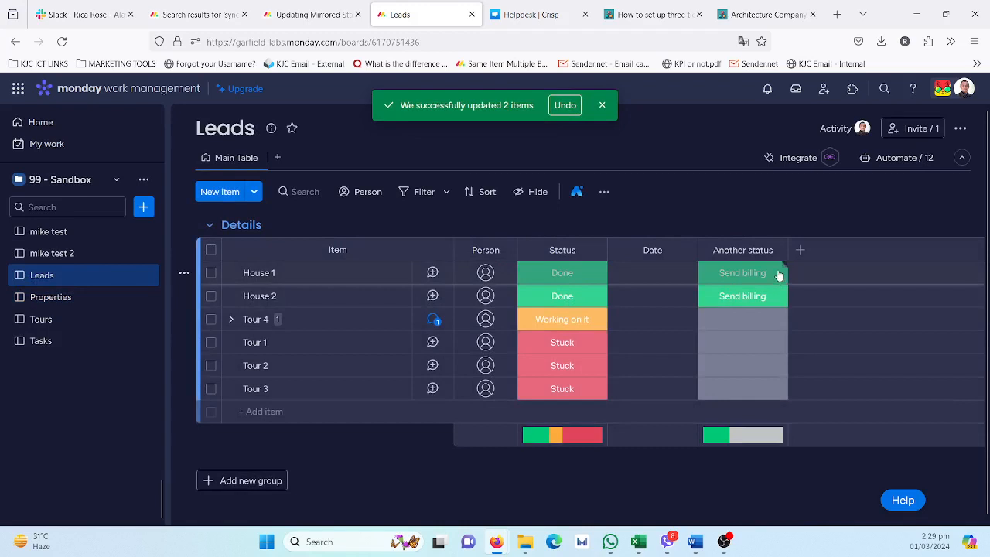
Step: On the Tasks board, set the status of Tour 1, Tour 2 and Tour 3 to Done together and check the Leads board
{"action": "left_click", "coordinate": [75, 342]}
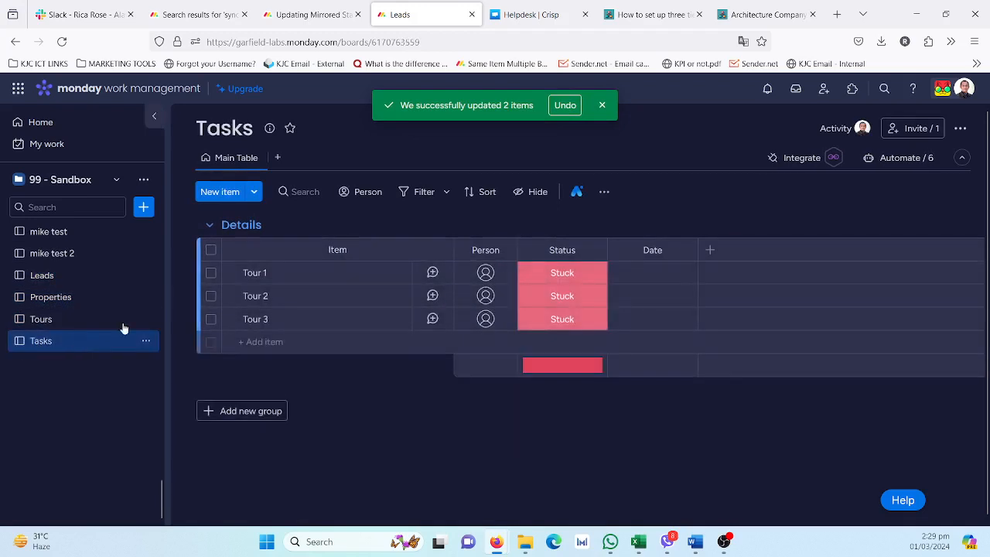
{"action": "left_click", "coordinate": [211, 249]}
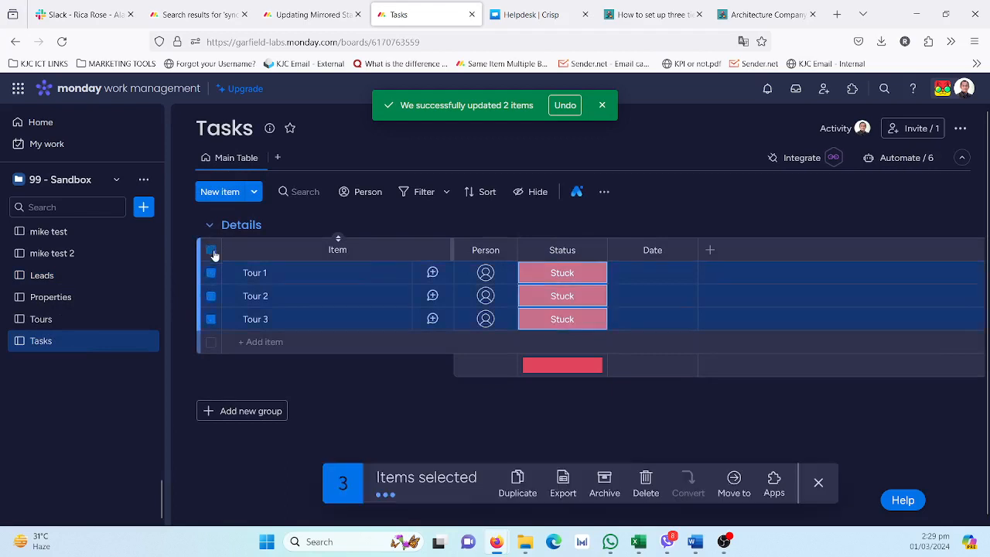
{"action": "left_click", "coordinate": [576, 283]}
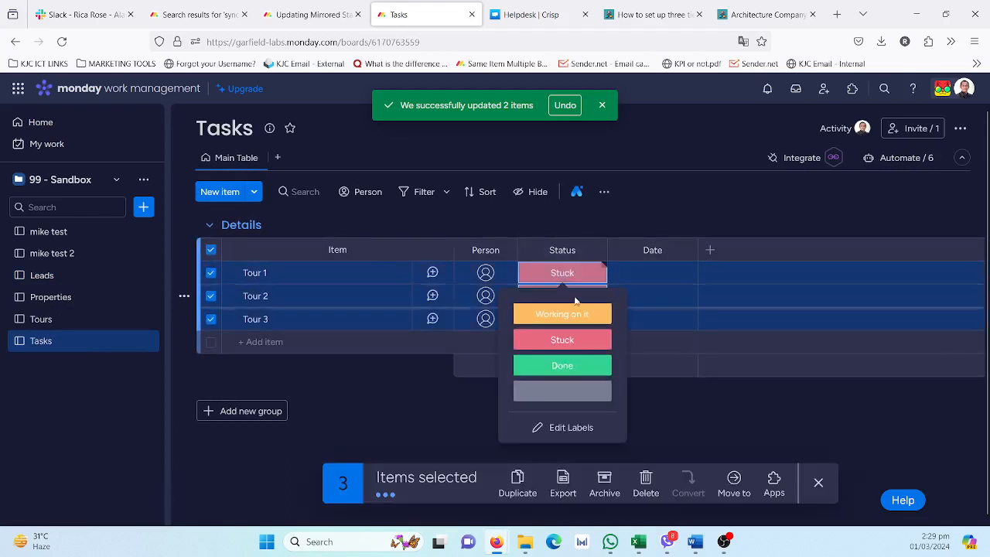
{"action": "left_click", "coordinate": [561, 363]}
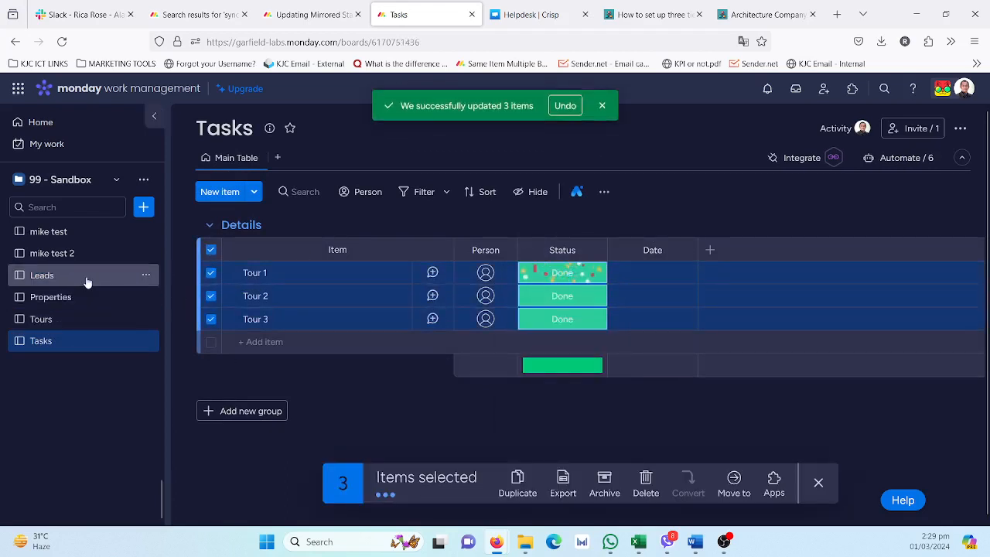
{"action": "left_click", "coordinate": [86, 280]}
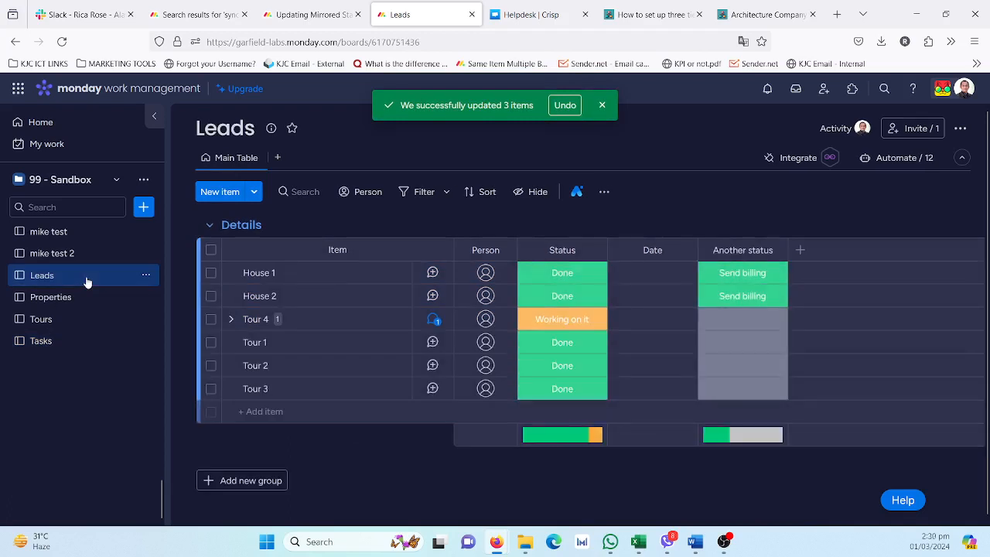